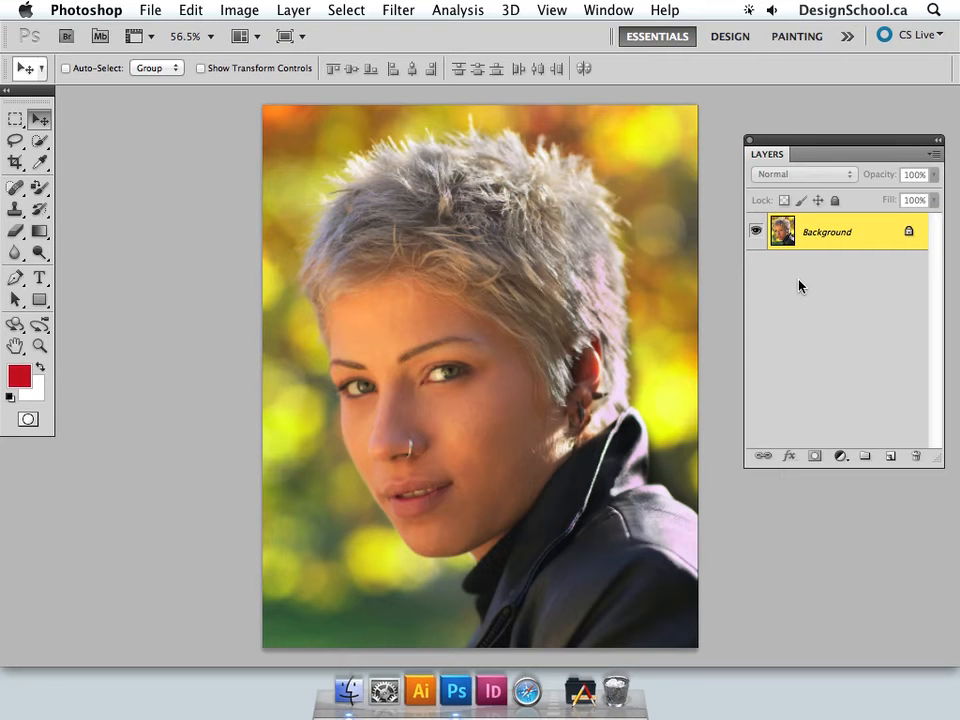
- Duplicate the Background layer as a new layer named "Masked Woman" and hide the original Background layer
key(alt+super+j)
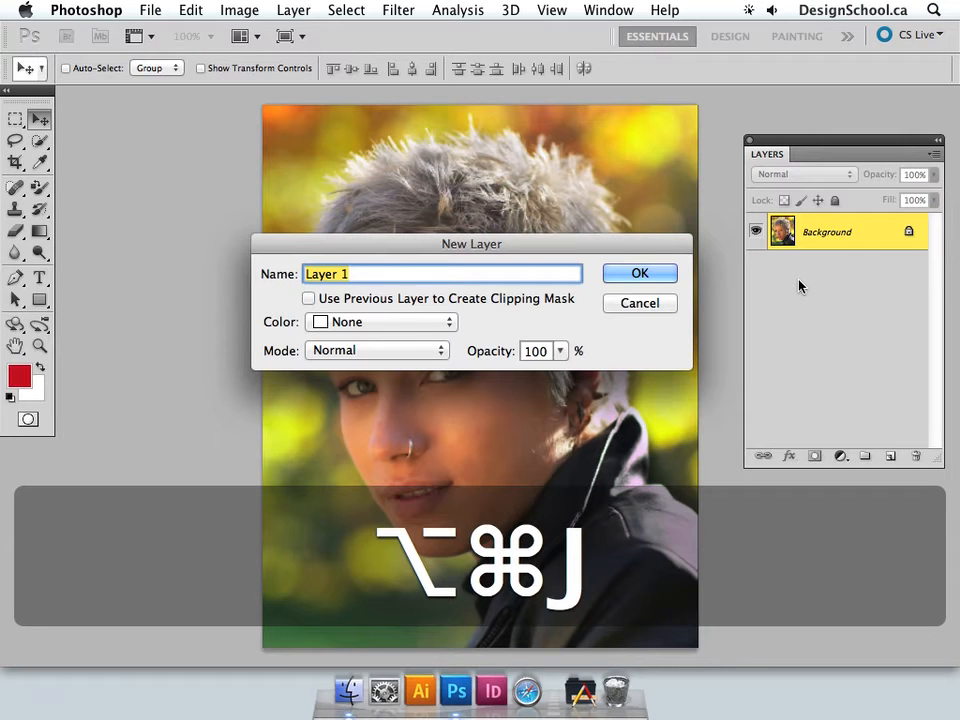
text(Mask)
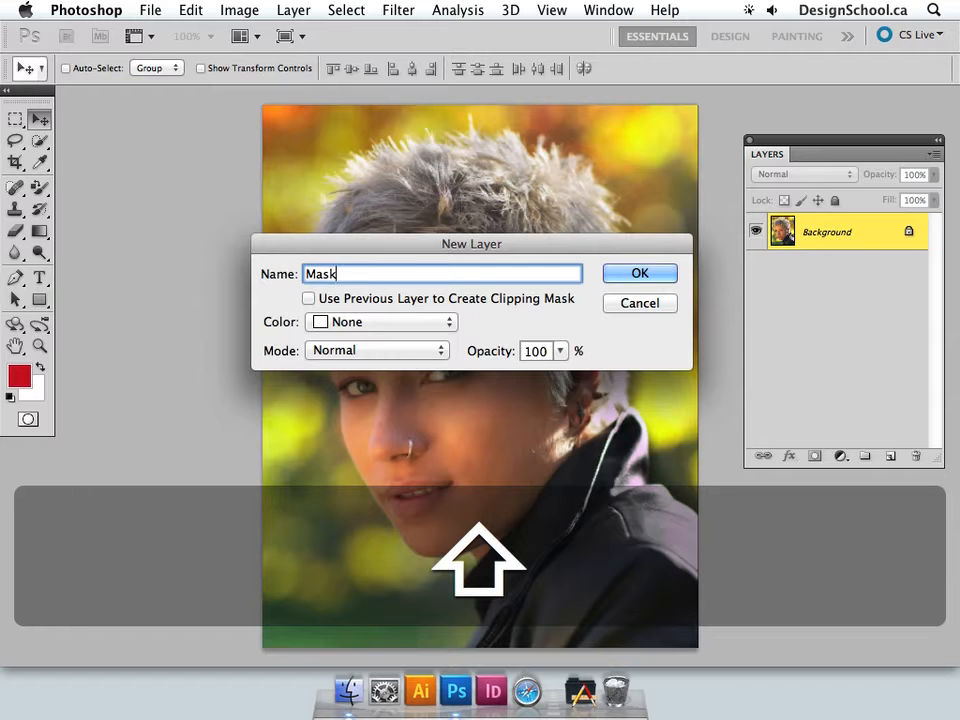
text(ed Woman)
key(Return)
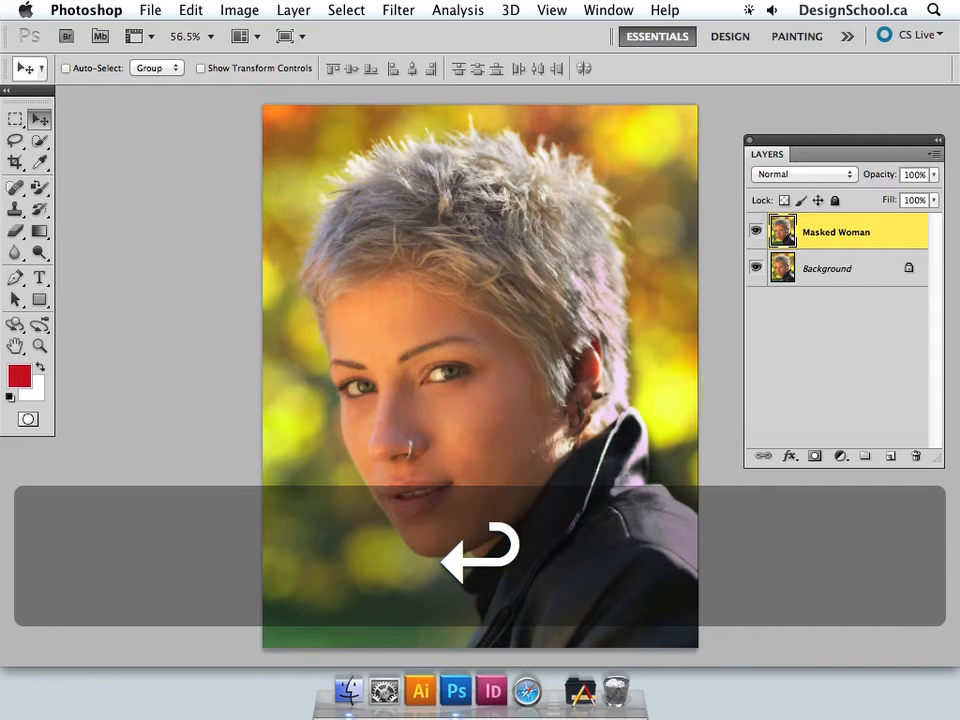
click(757, 269)
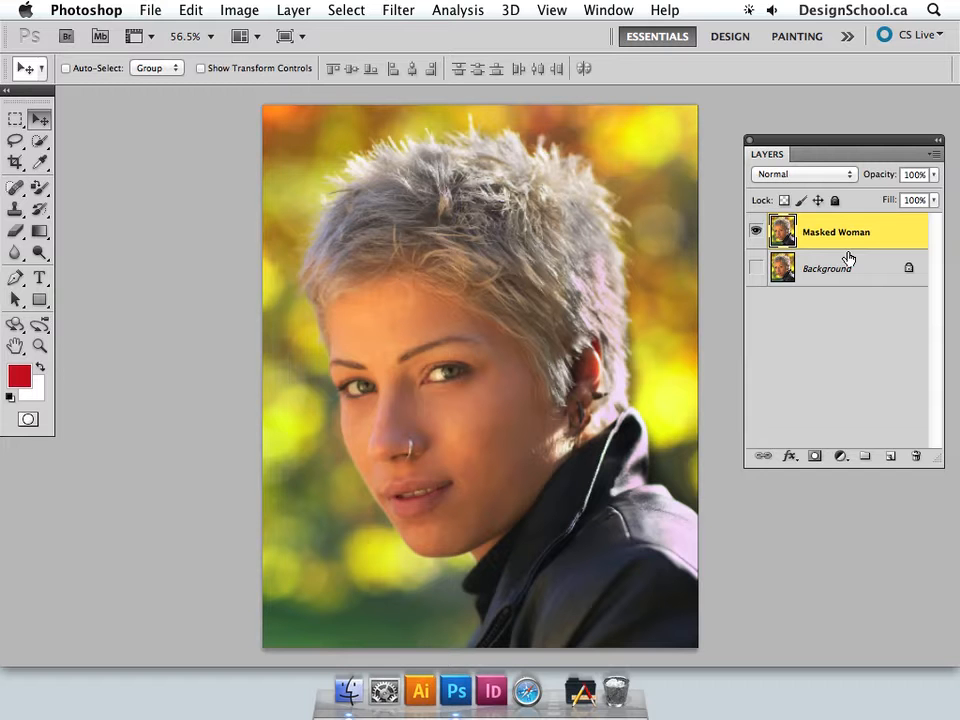
- Draw a rough freehand Lasso selection around the woman's hair, face and jacket down to the image's lower edge
key(l)
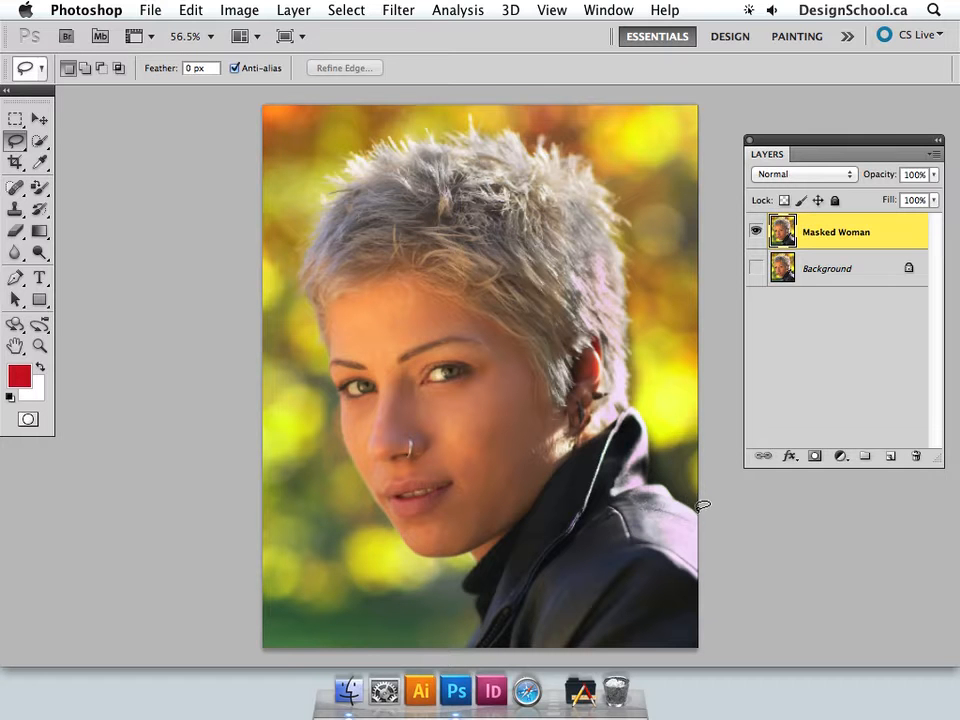
mouse_move(697, 503)
mouse_down()
mouse_move(647, 470)
mouse_move(649, 435)
mouse_move(622, 402)
mouse_up()
key(super+d)
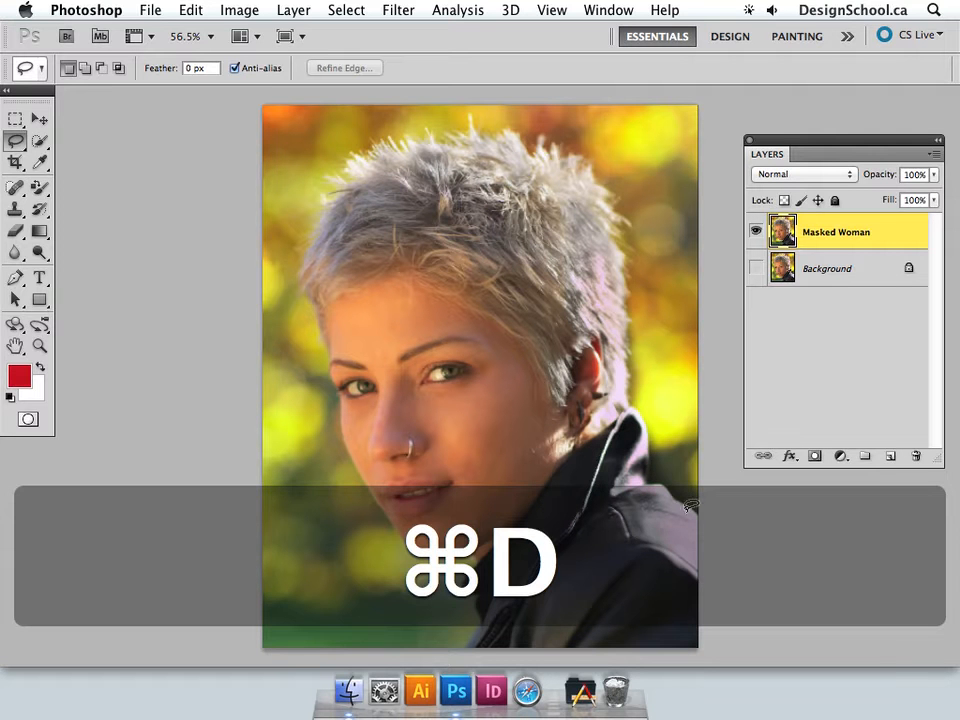
mouse_move(701, 508)
mouse_down()
mouse_move(638, 458)
mouse_move(630, 295)
mouse_up()
mouse_move(622, 219)
mouse_down()
mouse_move(611, 190)
mouse_move(546, 141)
mouse_move(448, 132)
mouse_move(366, 150)
mouse_up()
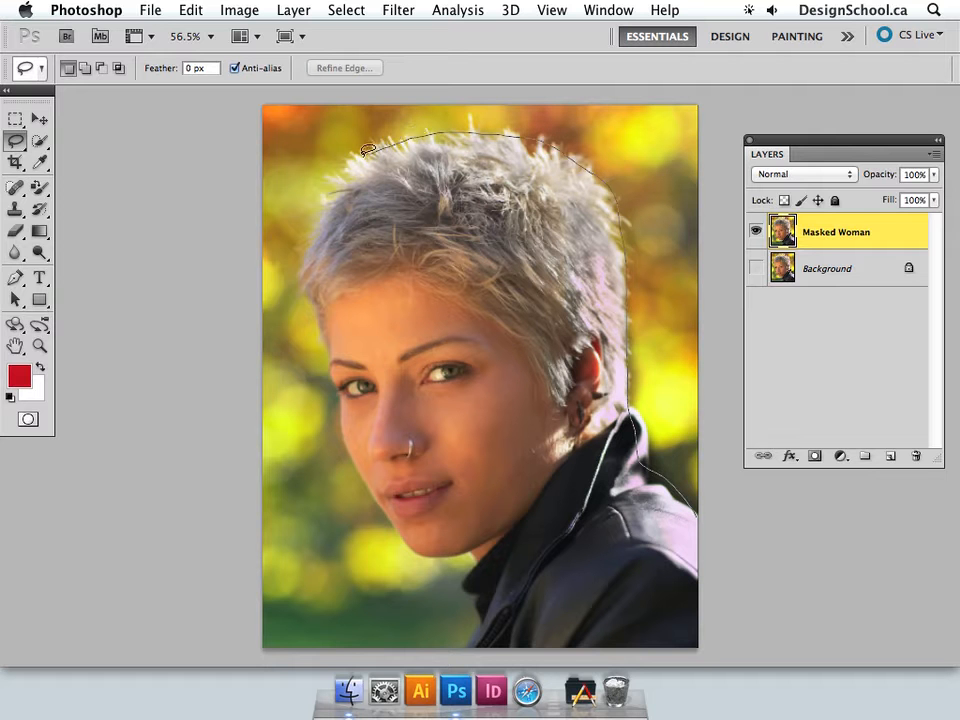
drag(329, 193, 313, 251)
drag(319, 312, 338, 390)
mouse_move(353, 452)
mouse_down()
mouse_move(414, 568)
mouse_move(478, 552)
mouse_move(462, 587)
mouse_move(465, 646)
mouse_move(716, 653)
mouse_move(734, 607)
mouse_move(707, 506)
mouse_up()
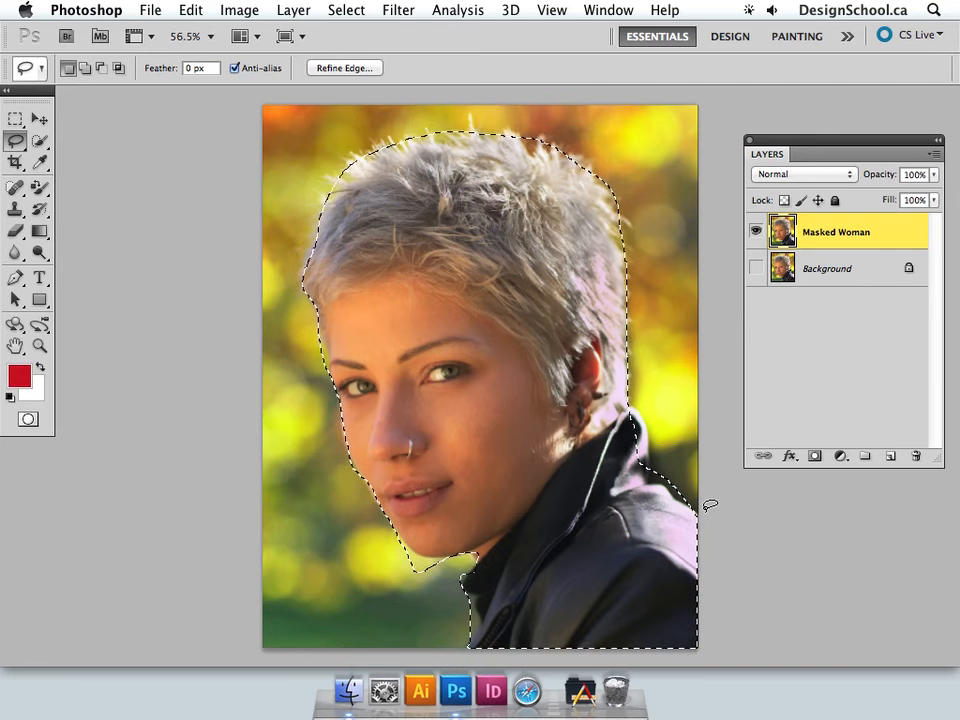
- Add a layer mask to Masked Woman from the selection, check the mask on its own, and leave the mask active
click(815, 457)
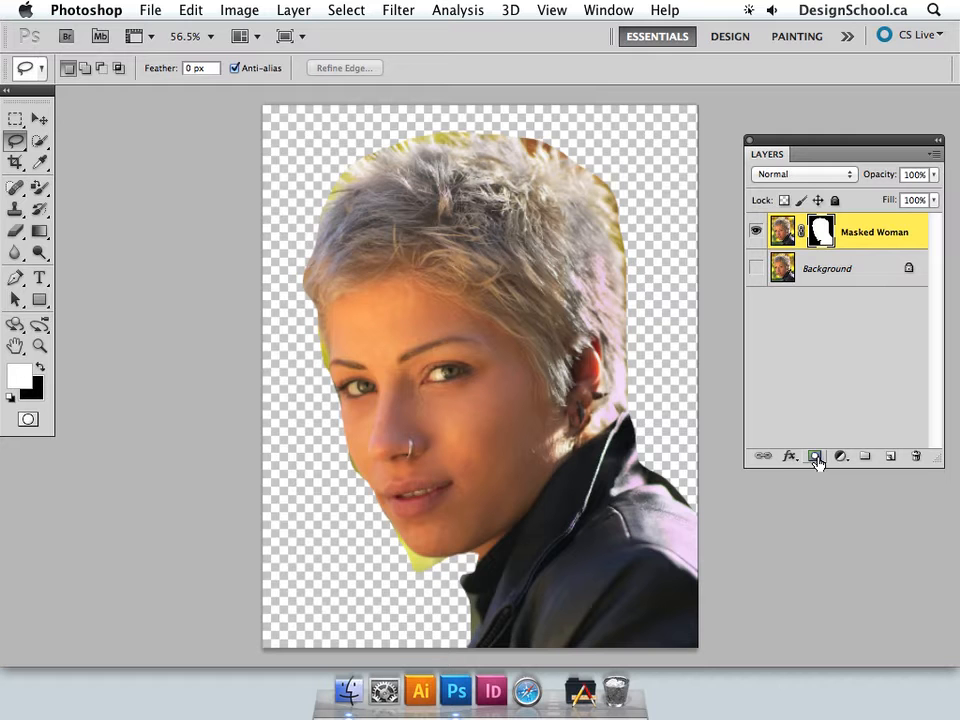
alt+click(822, 232)
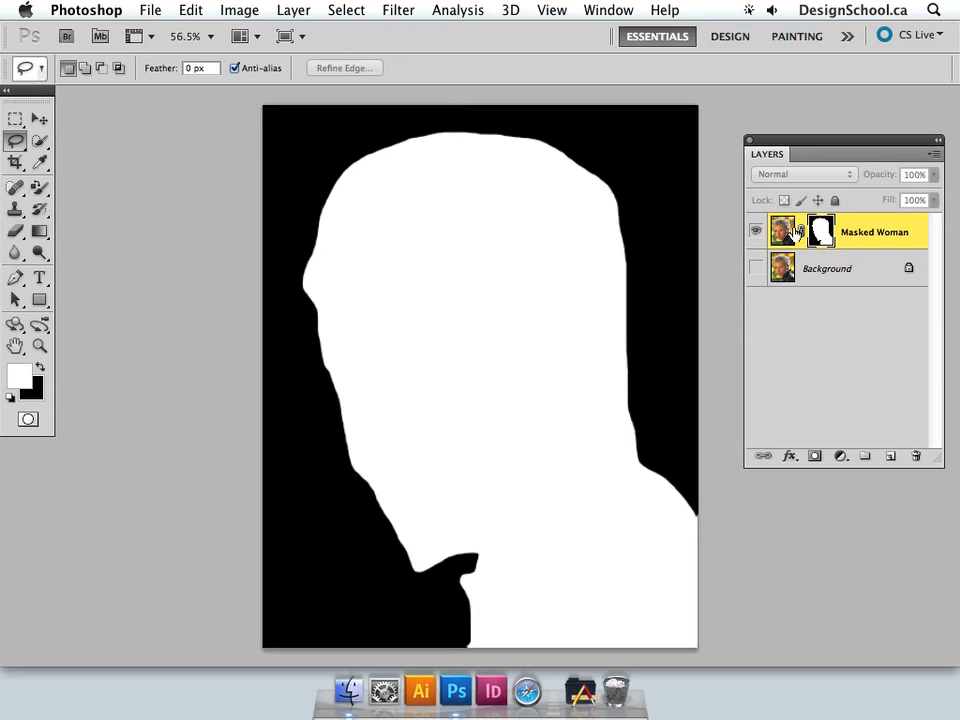
click(786, 232)
click(822, 232)
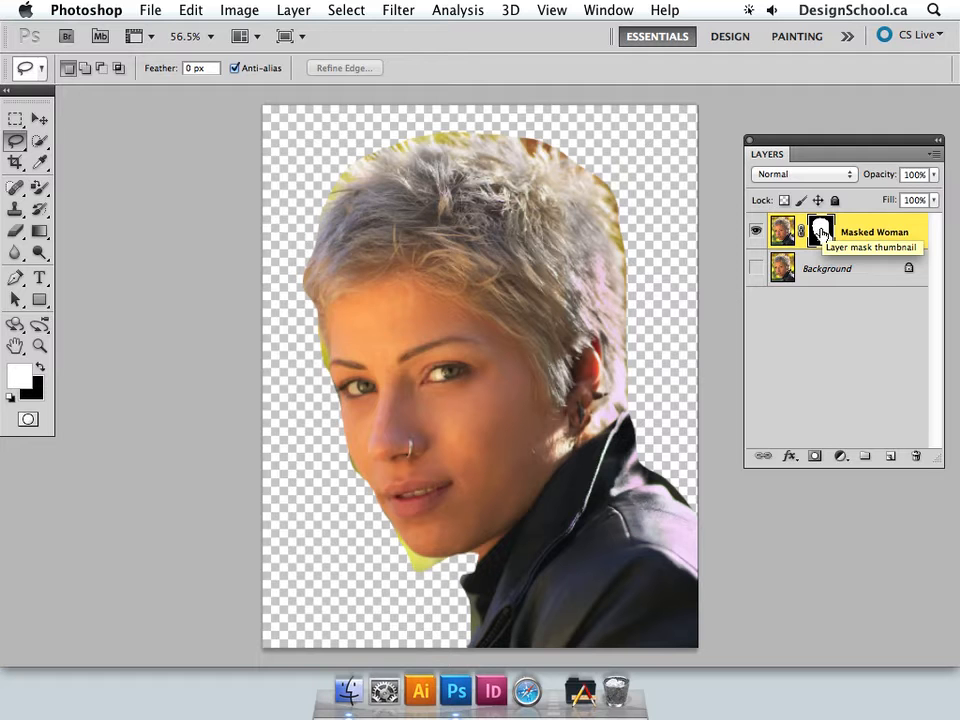
- Start Refine Mask on the Masked Woman layer mask and set its view mode to On Layers
click(346, 10)
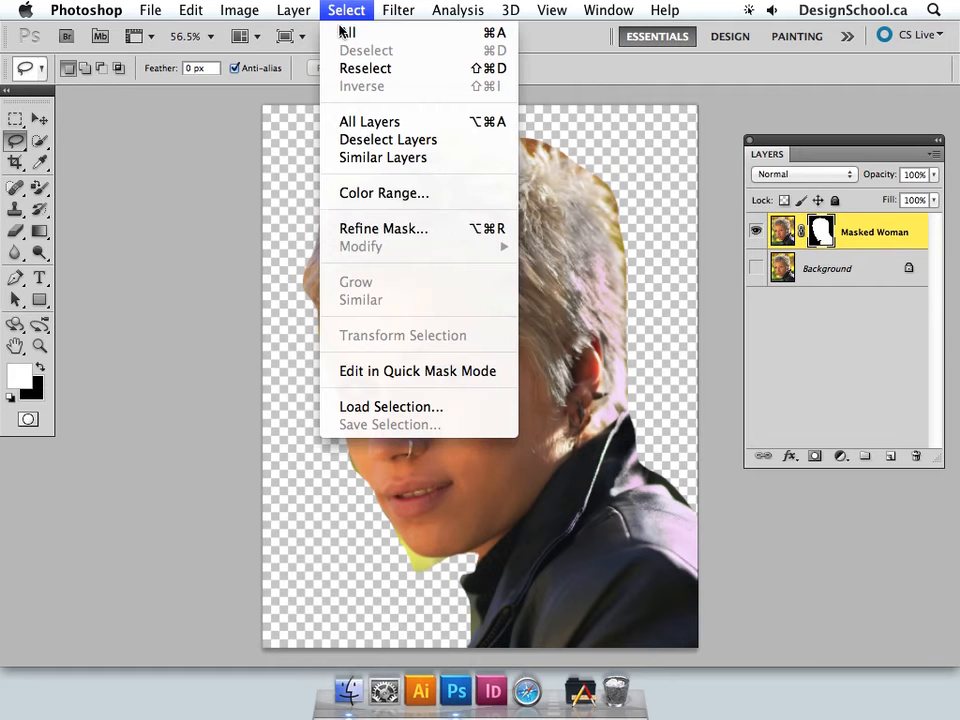
click(492, 229)
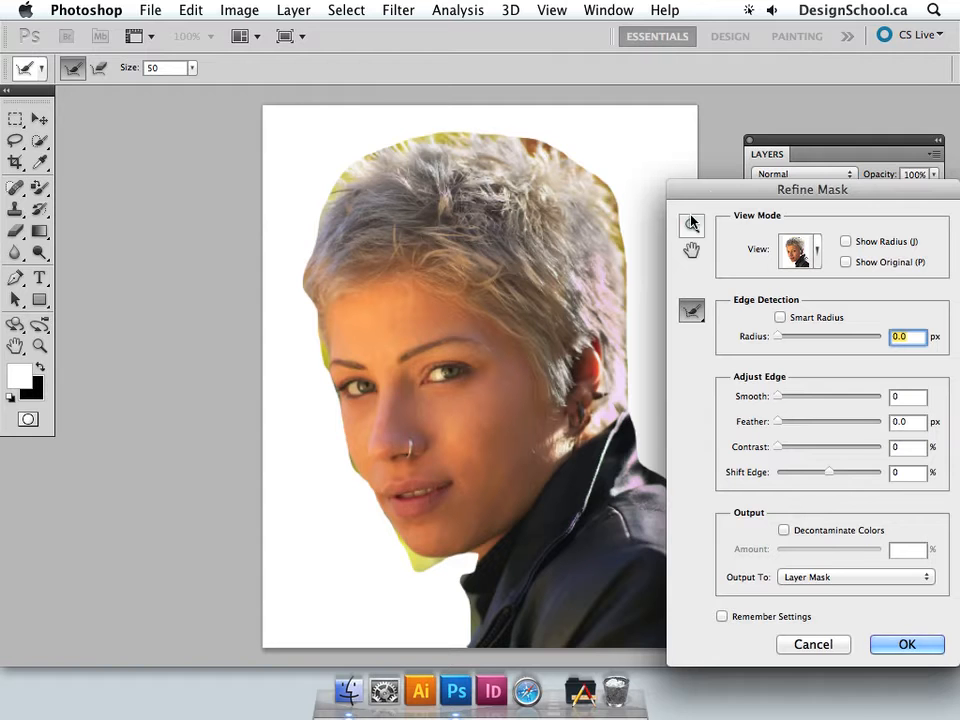
drag(710, 192, 674, 151)
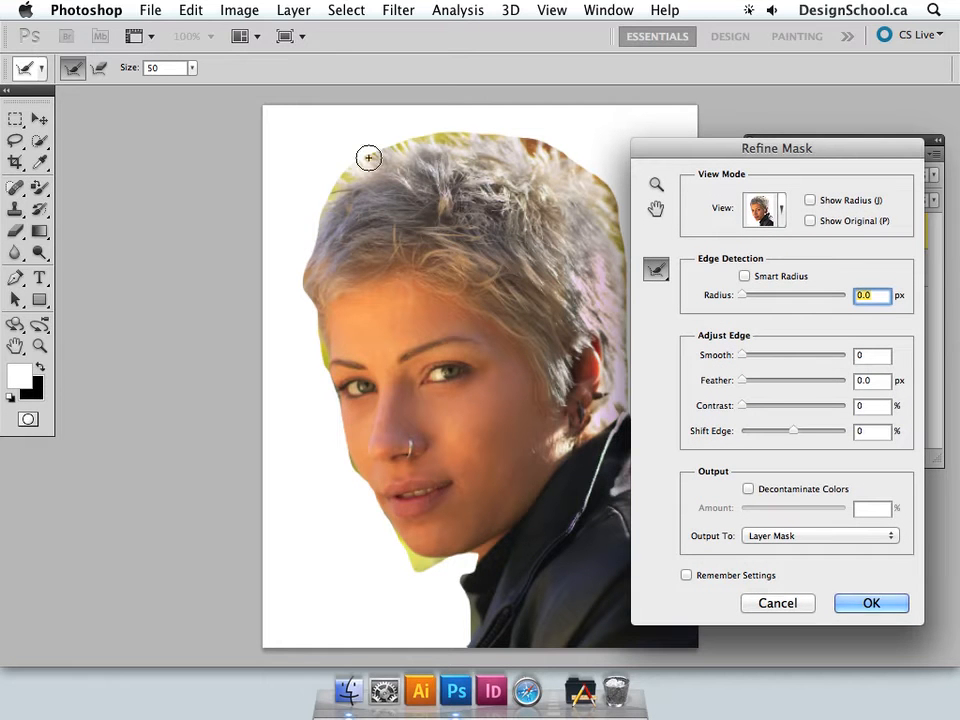
click(778, 210)
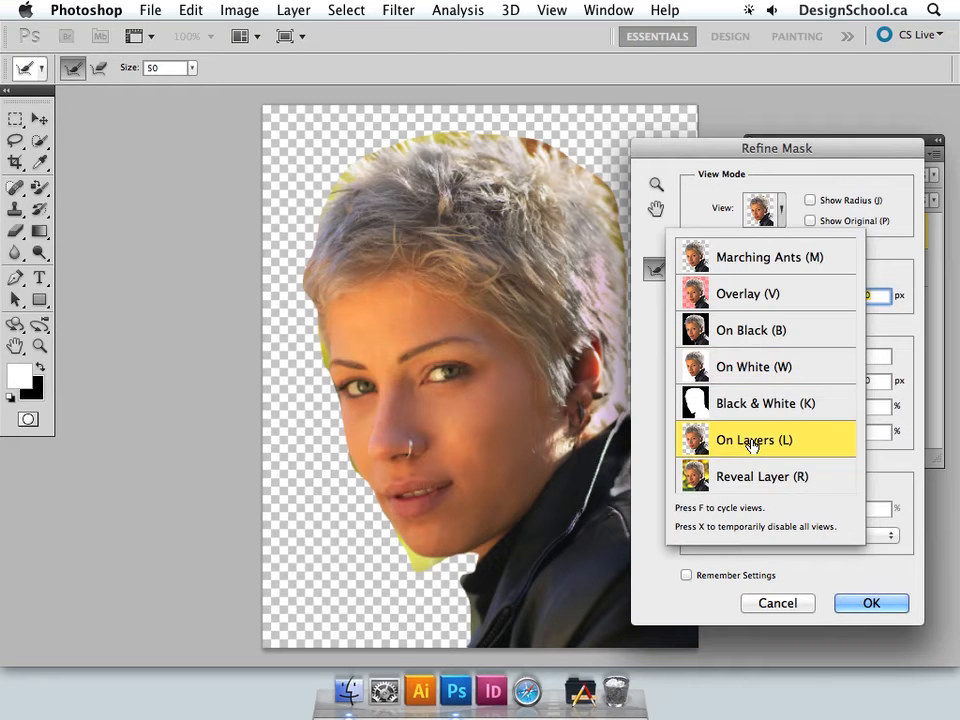
click(795, 167)
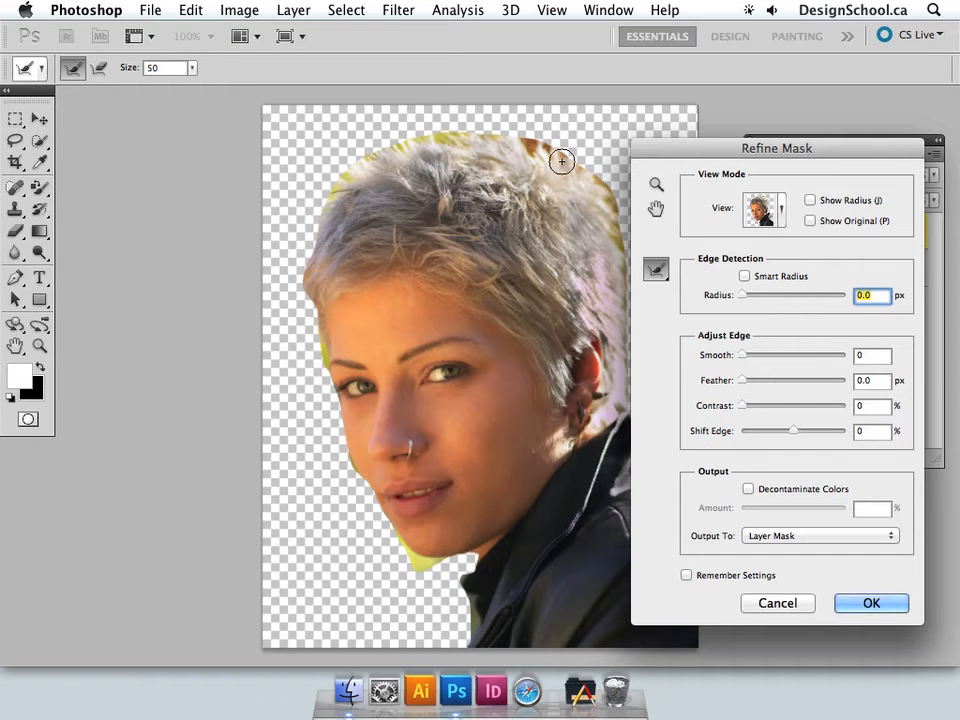
- Try larger and smaller Refine Radius brush sizes over the top of the hair, ending at size 50
drag(537, 163, 497, 227)
key(super+space)
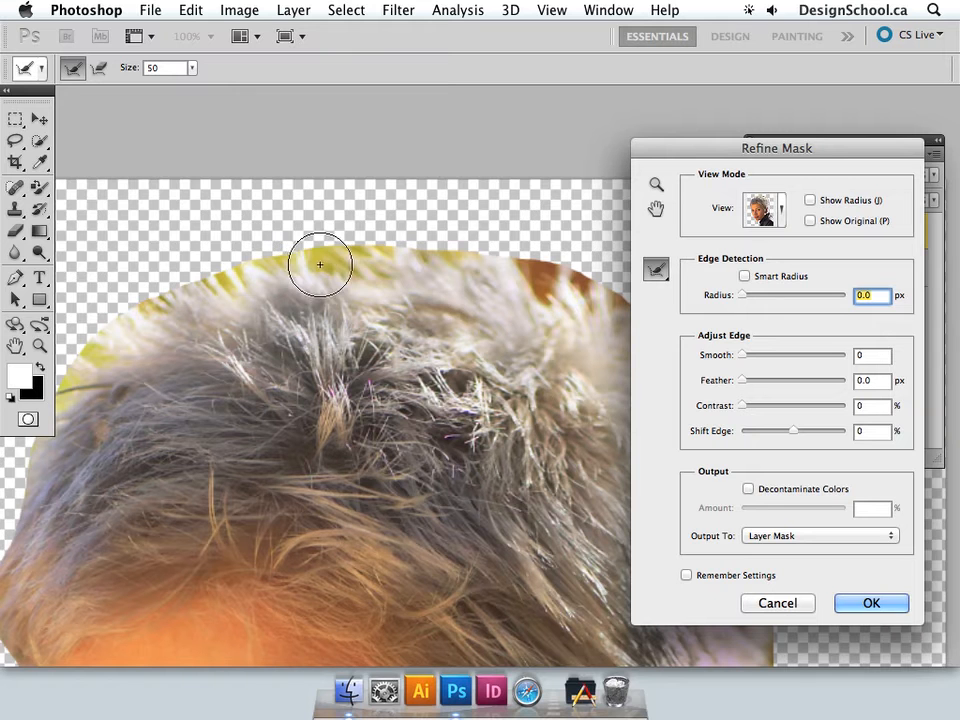
key(bracketright)
key(bracketright)
key(bracketright)
key(bracketright)
key(bracketleft)
key(bracketleft)
key(bracketleft)
key(bracketleft)
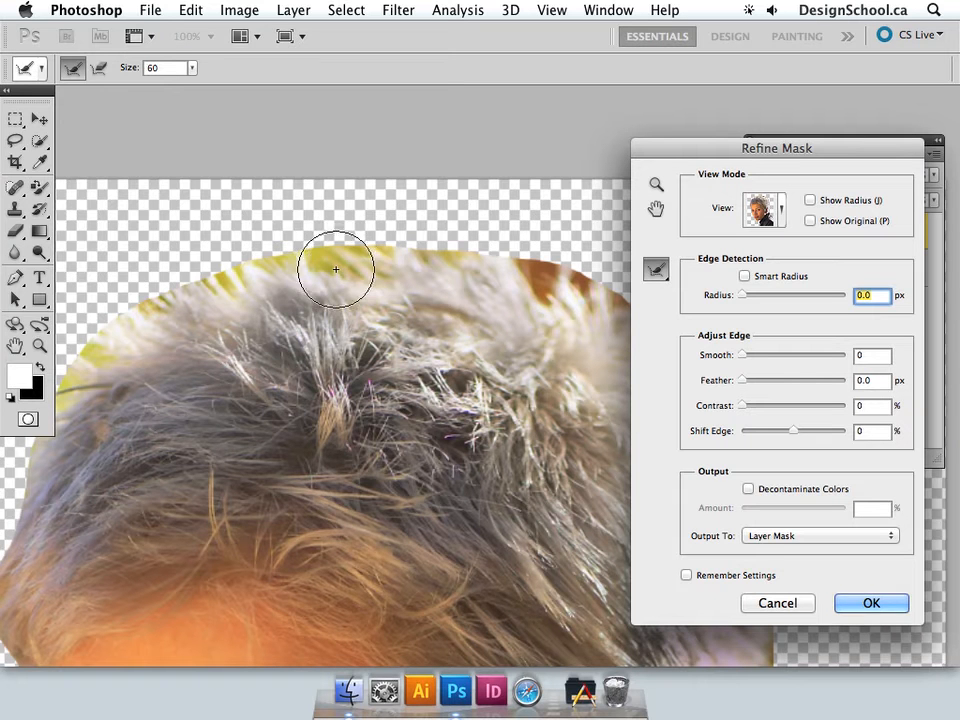
key(bracketright)
key(bracketleft)
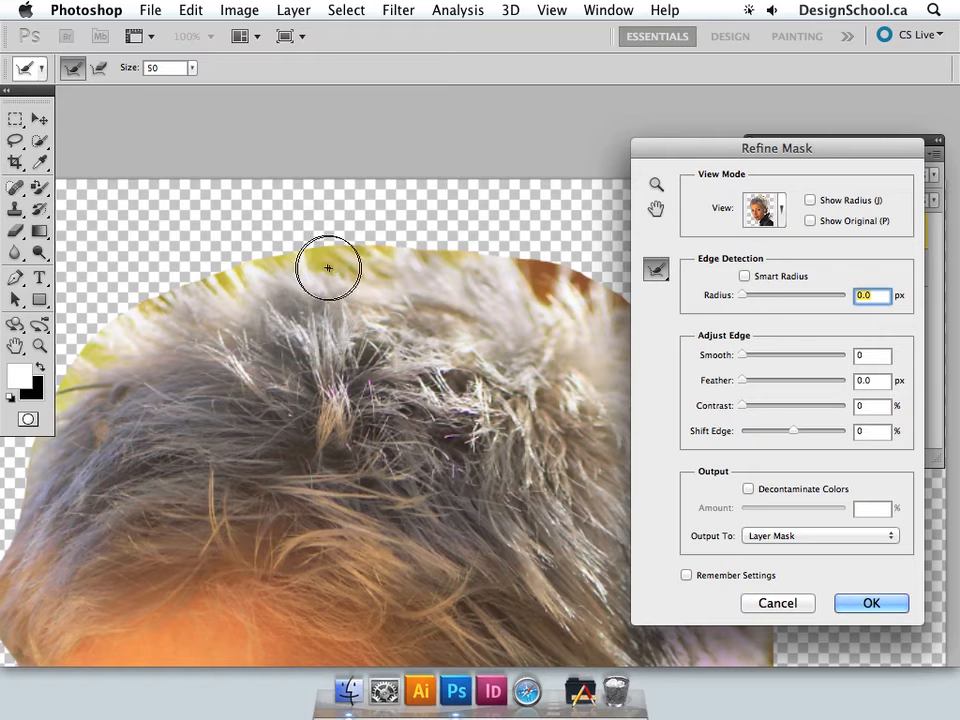
- Paint with the Refine Radius tool over the hair edge along the crown and down the back of the head
mouse_move(303, 265)
mouse_down()
mouse_move(402, 257)
mouse_move(503, 266)
mouse_move(367, 243)
mouse_move(335, 252)
mouse_move(401, 233)
mouse_move(401, 249)
mouse_move(399, 215)
mouse_move(403, 239)
mouse_move(487, 268)
mouse_move(538, 268)
mouse_move(553, 296)
mouse_move(517, 259)
mouse_move(398, 254)
mouse_move(309, 267)
mouse_move(500, 270)
mouse_up()
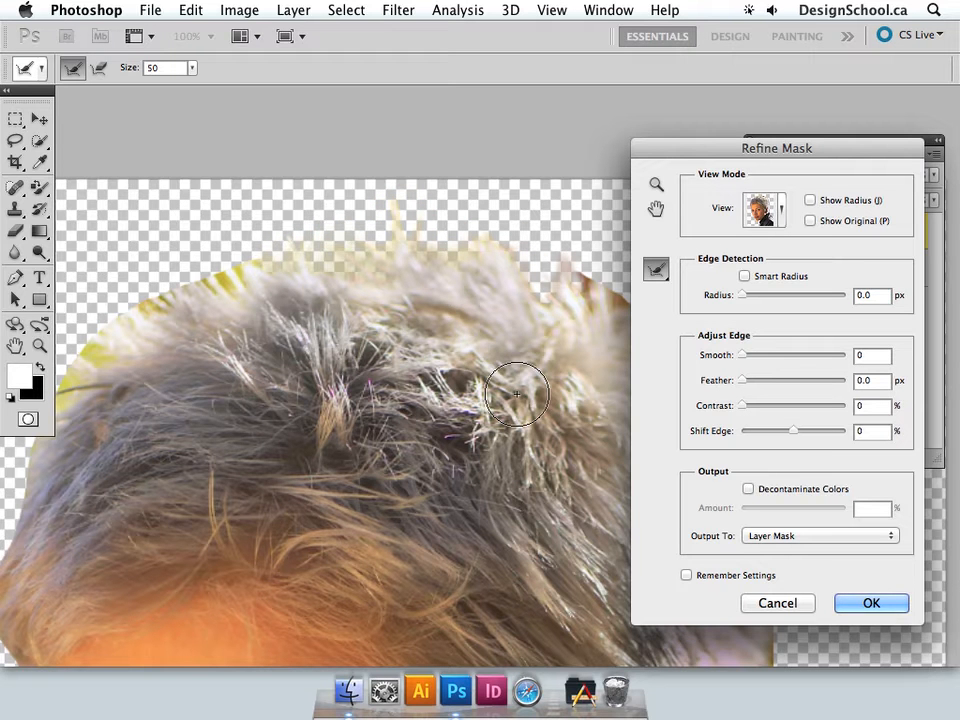
mouse_move(525, 343)
mouse_down()
mouse_move(422, 340)
mouse_move(476, 298)
mouse_move(558, 353)
mouse_move(483, 278)
mouse_move(529, 325)
mouse_move(454, 274)
mouse_move(420, 268)
mouse_move(453, 270)
mouse_move(527, 332)
mouse_move(566, 383)
mouse_move(544, 322)
mouse_move(561, 323)
mouse_move(528, 320)
mouse_up()
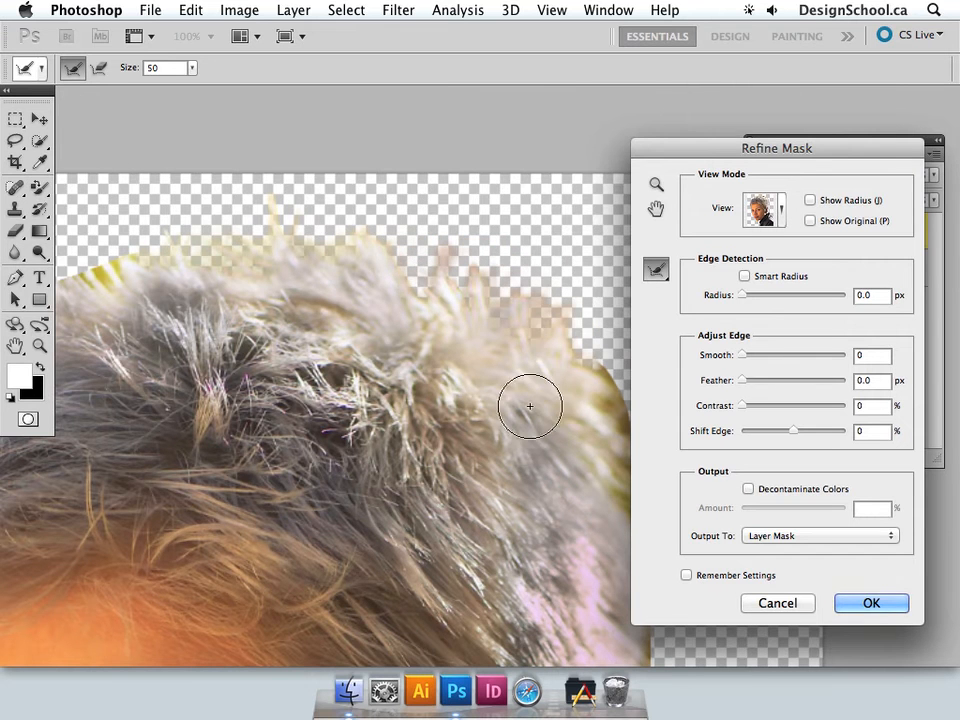
drag(551, 428, 447, 348)
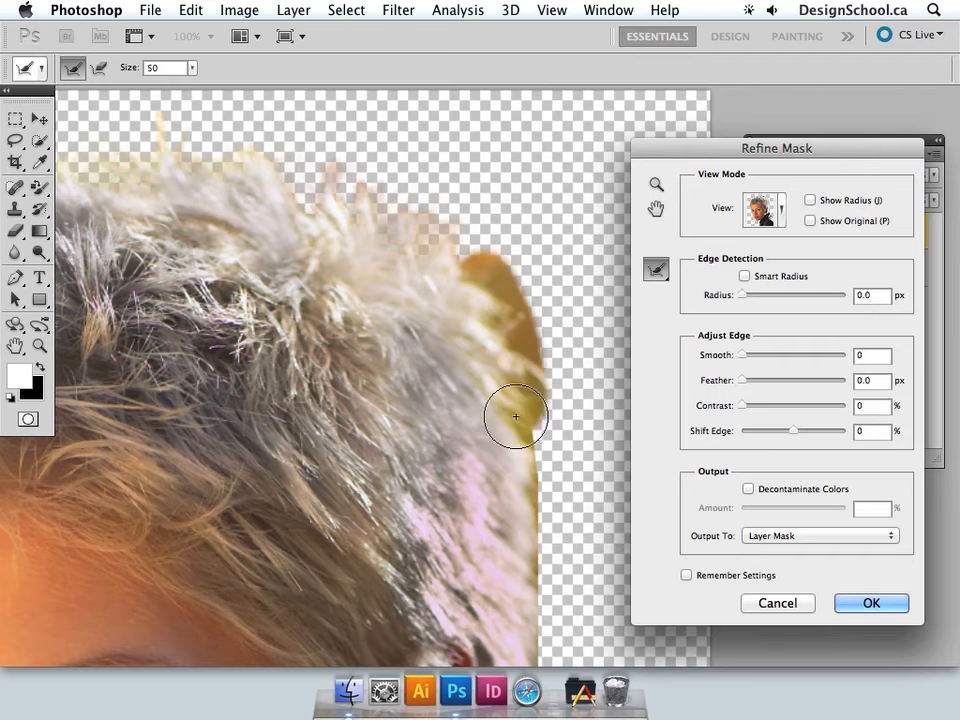
mouse_move(523, 355)
mouse_down()
mouse_move(499, 412)
mouse_move(527, 471)
mouse_move(528, 375)
mouse_move(531, 546)
mouse_move(532, 453)
mouse_move(548, 529)
mouse_move(525, 429)
mouse_up()
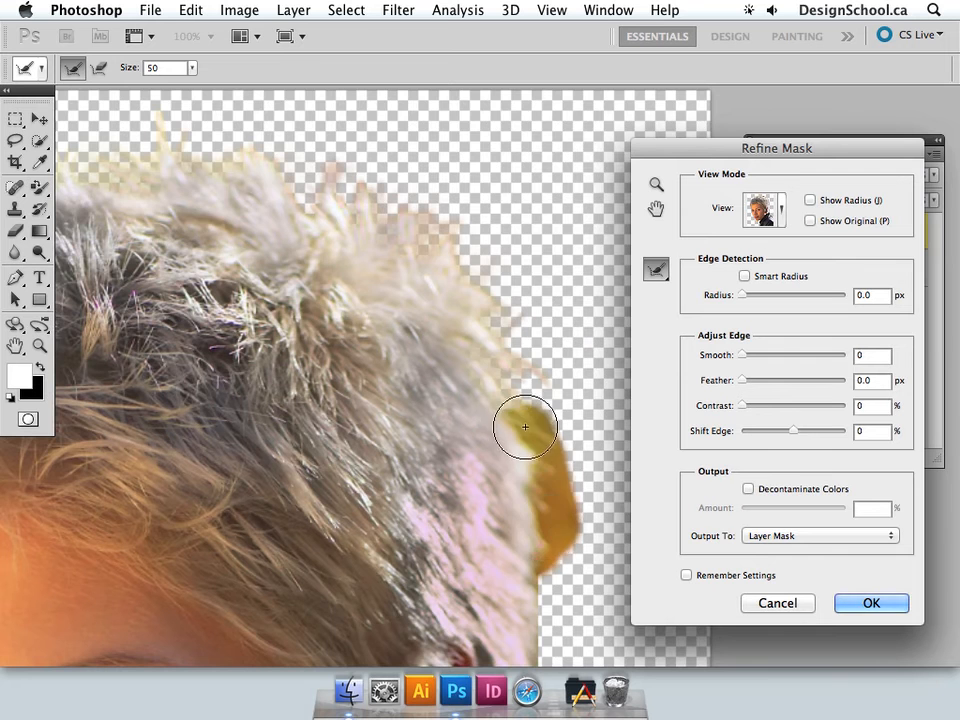
mouse_move(560, 510)
mouse_down()
mouse_move(530, 269)
mouse_move(494, 272)
mouse_move(517, 385)
mouse_move(504, 251)
mouse_move(505, 450)
mouse_move(520, 330)
mouse_up()
- Paint with the Refine Radius tool over the remaining yellow-fringed hair edge above the forehead side of the head
drag(388, 165, 456, 509)
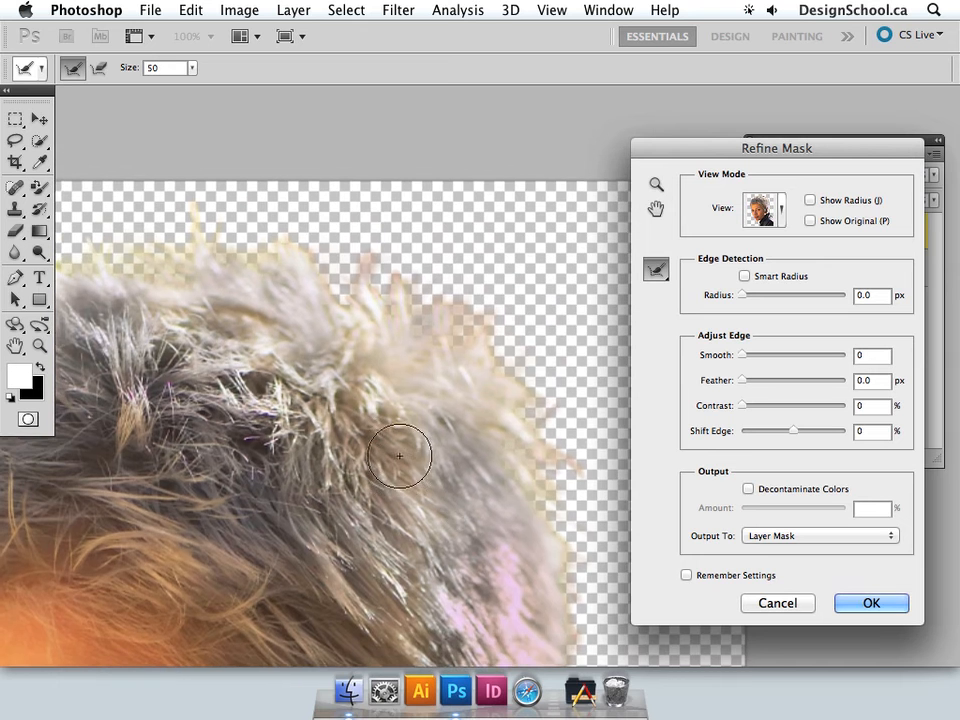
drag(155, 342, 289, 381)
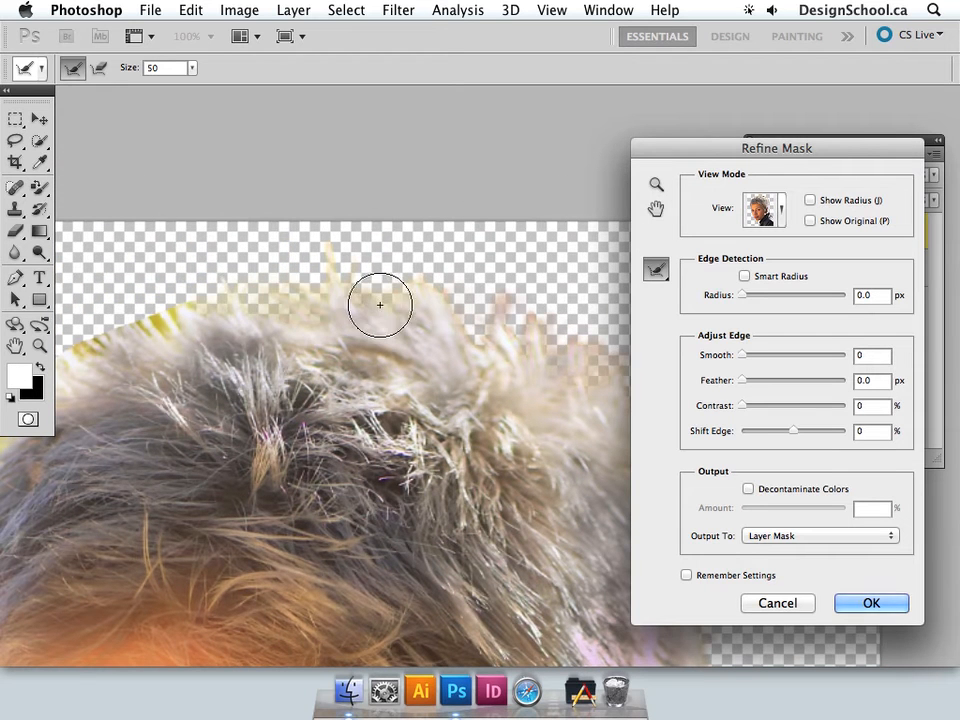
mouse_move(232, 309)
mouse_down()
mouse_move(196, 314)
mouse_move(266, 298)
mouse_move(160, 324)
mouse_move(145, 342)
mouse_move(203, 376)
mouse_move(272, 385)
mouse_move(190, 369)
mouse_move(204, 353)
mouse_move(141, 379)
mouse_move(220, 337)
mouse_move(161, 336)
mouse_move(226, 310)
mouse_move(233, 321)
mouse_move(192, 371)
mouse_move(158, 382)
mouse_move(122, 426)
mouse_move(112, 463)
mouse_move(184, 371)
mouse_move(90, 507)
mouse_move(161, 352)
mouse_move(99, 436)
mouse_move(269, 440)
mouse_up()
drag(497, 399, 305, 408)
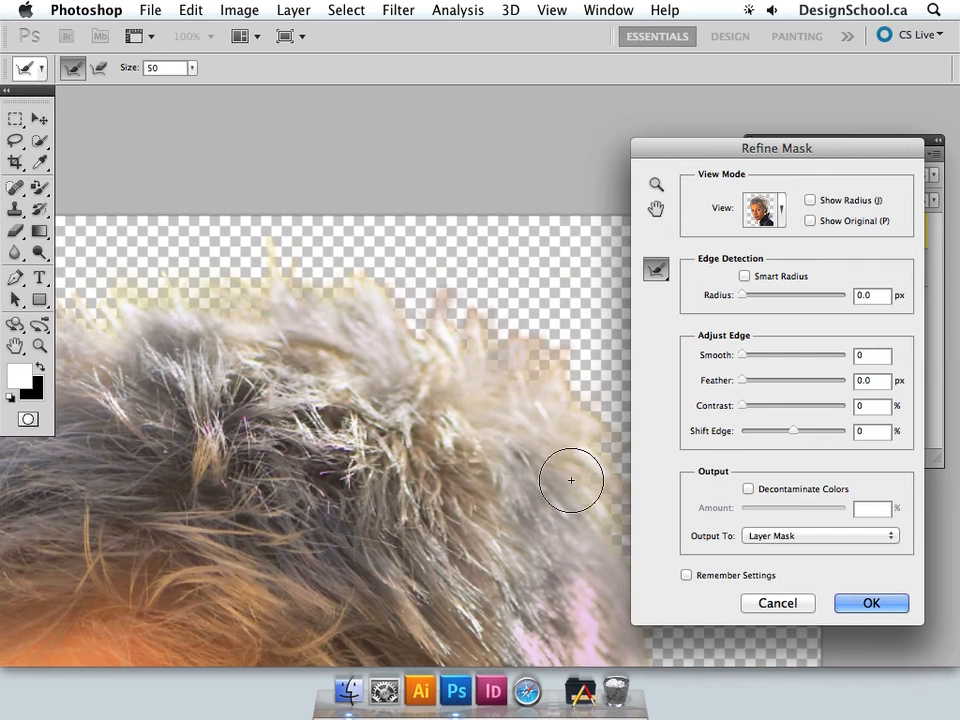
- Turn on Decontaminate Colors for the refined mask and set its amount to 56%
click(748, 489)
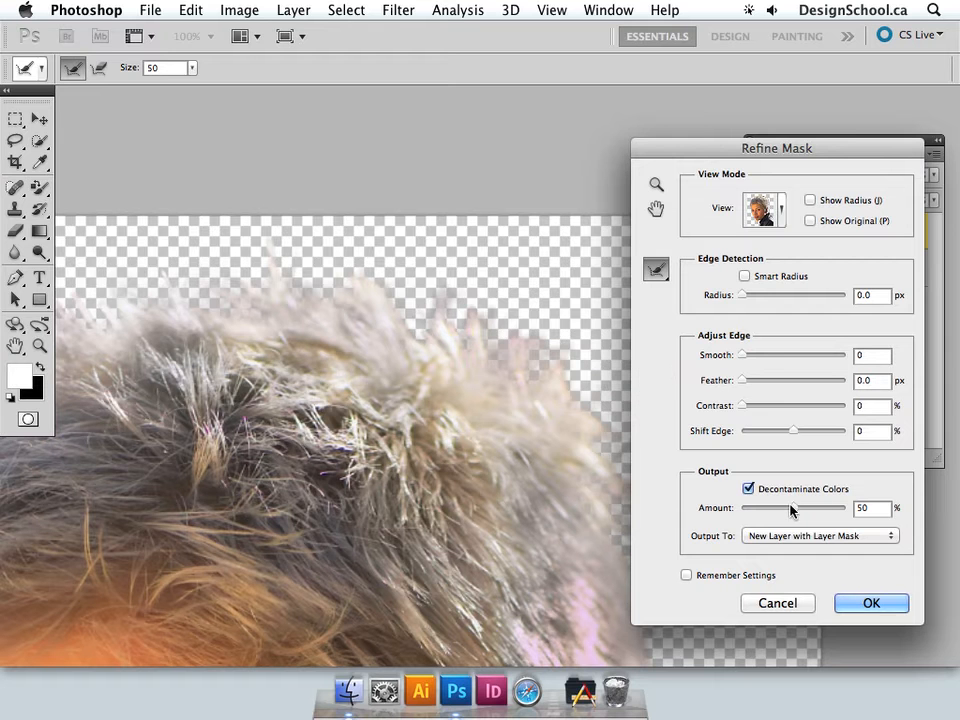
drag(792, 510, 792, 511)
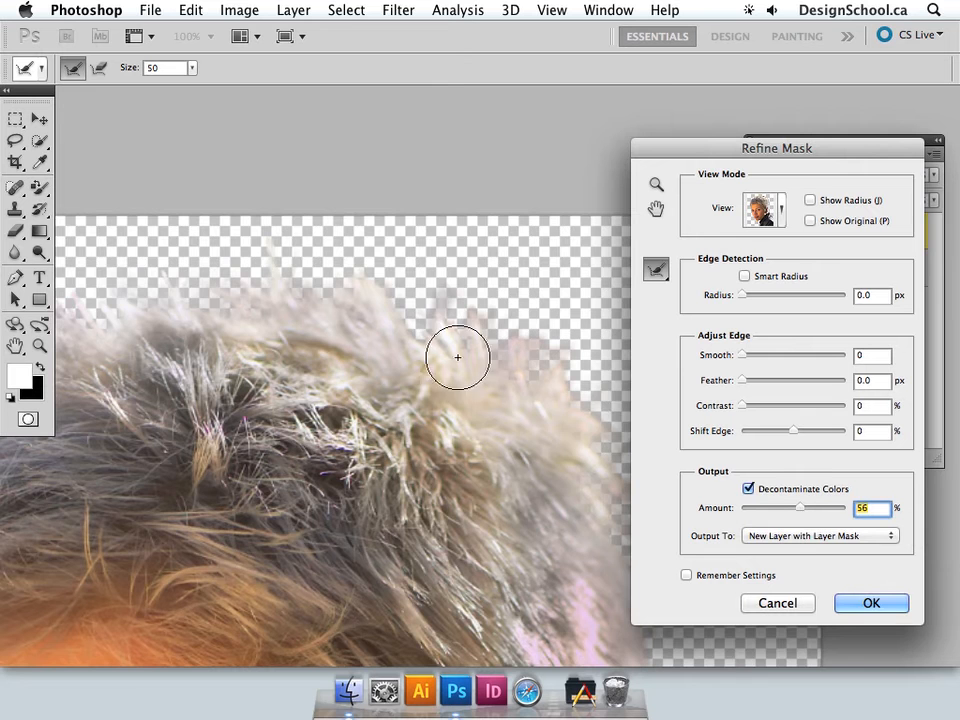
- Brush the Refine Radius tool down the hair edge behind the ear and undo the last stroke above the collar
drag(538, 474, 246, 176)
mouse_move(519, 484)
mouse_down()
mouse_move(417, 285)
mouse_move(434, 501)
mouse_up()
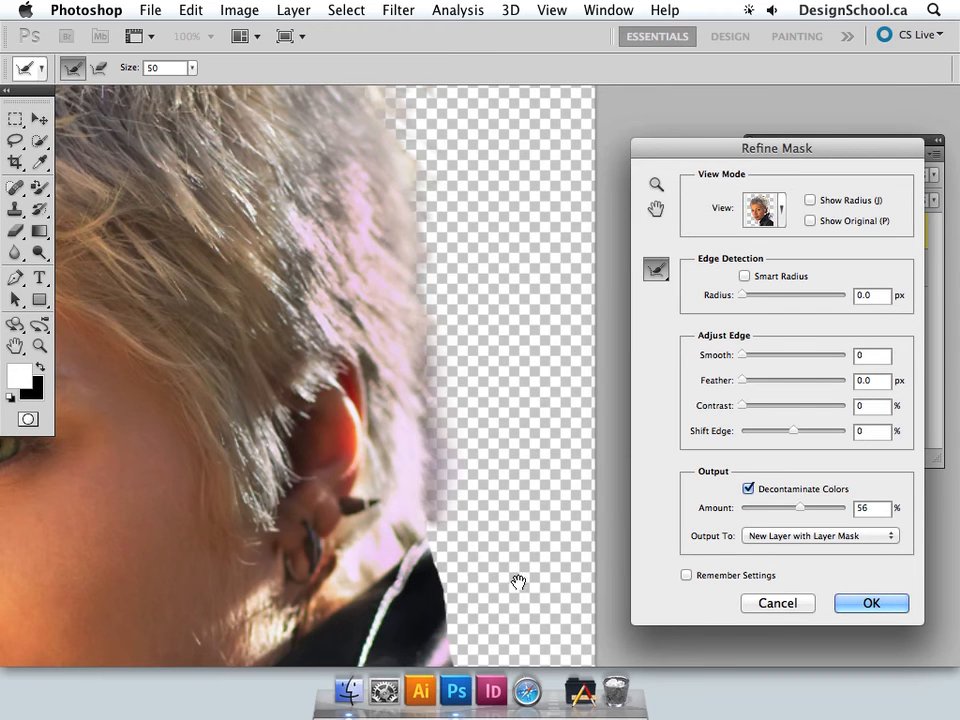
drag(518, 582, 520, 414)
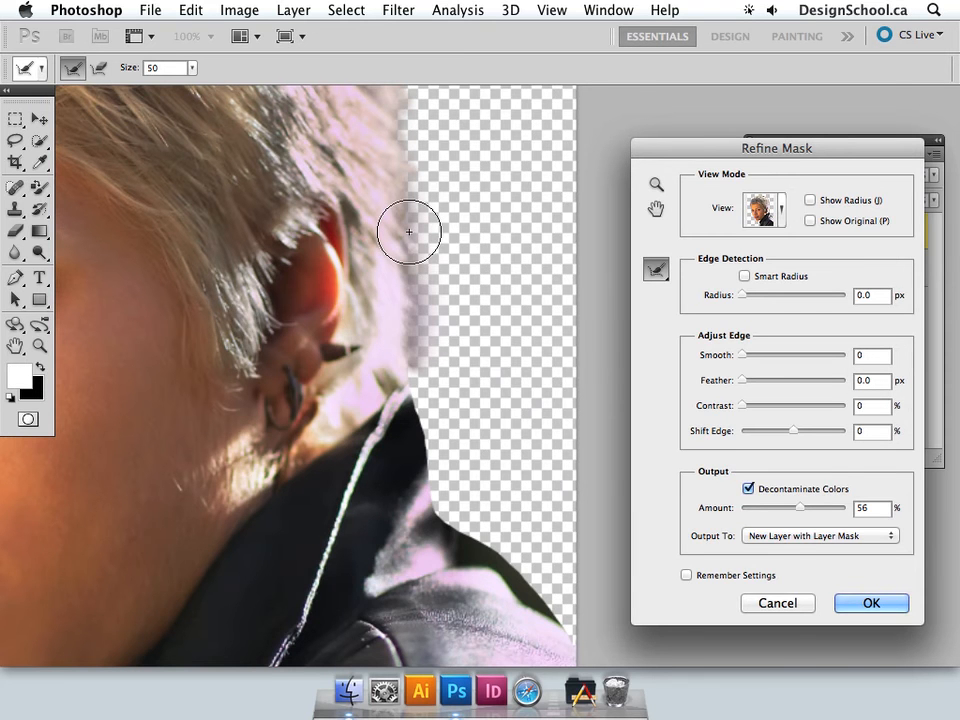
key(super+z)
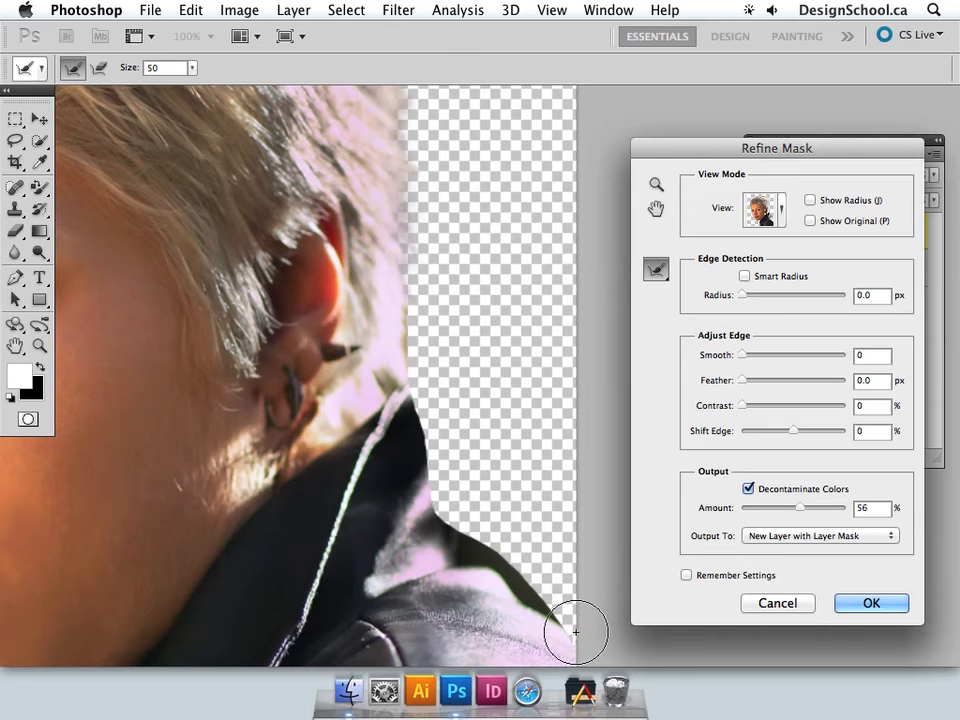
- Paint with the Refine Radius tool along the jacket's shoulder and collar edge
mouse_move(576, 632)
mouse_down()
mouse_move(451, 542)
mouse_move(438, 511)
mouse_up()
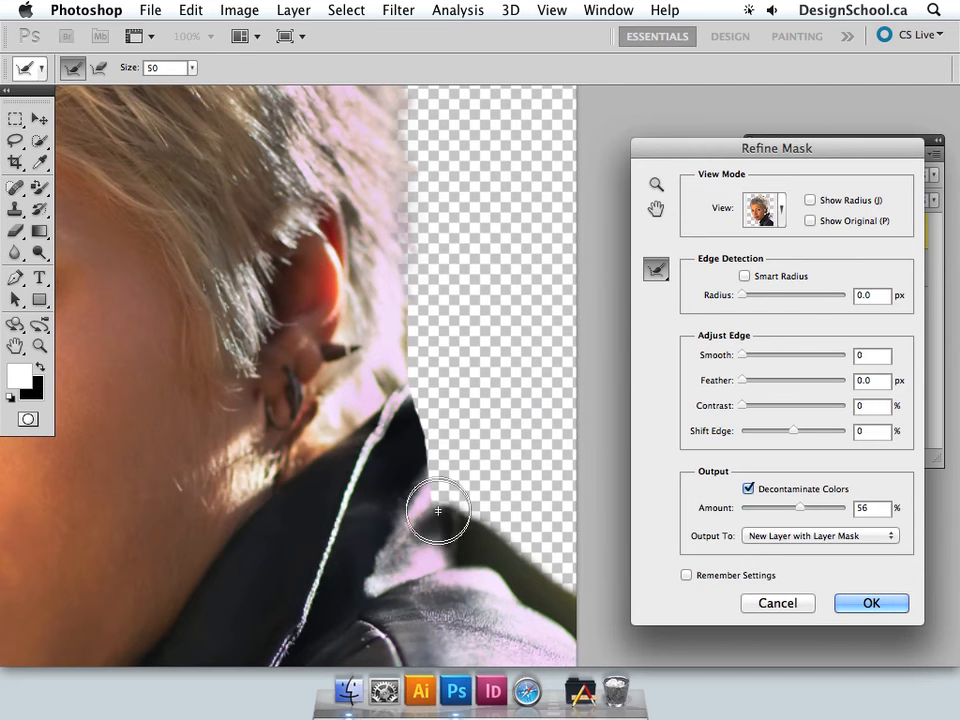
mouse_move(429, 450)
mouse_down()
mouse_move(418, 400)
mouse_move(434, 414)
mouse_move(482, 527)
mouse_move(570, 629)
mouse_up()
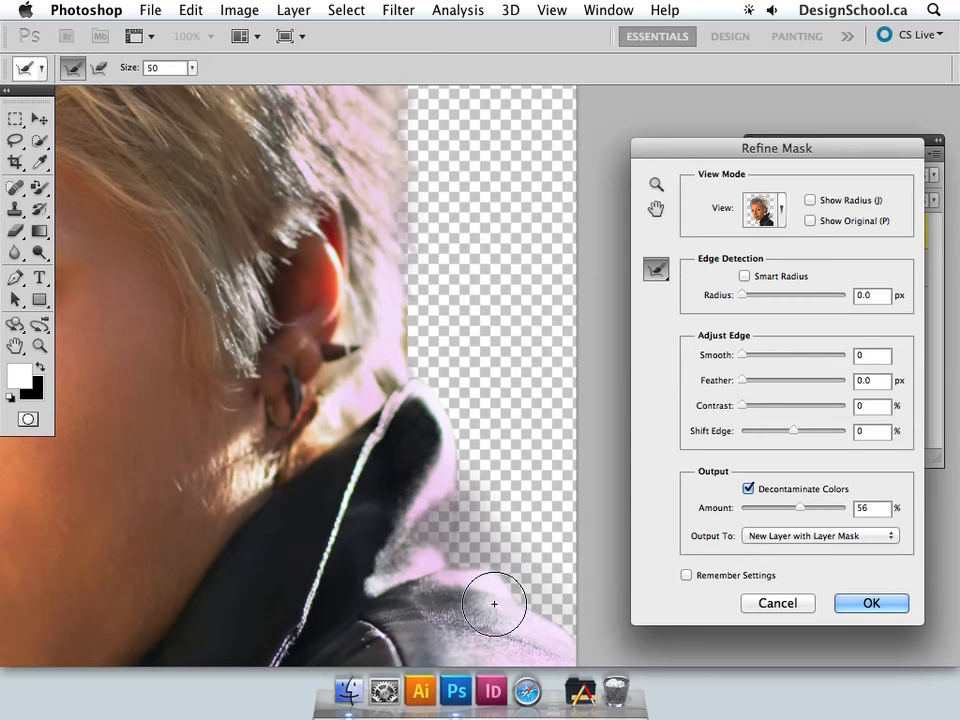
- Erase refinements with the Erase Refinements tool in the gap between the jacket's collar and shoulder
click(657, 269)
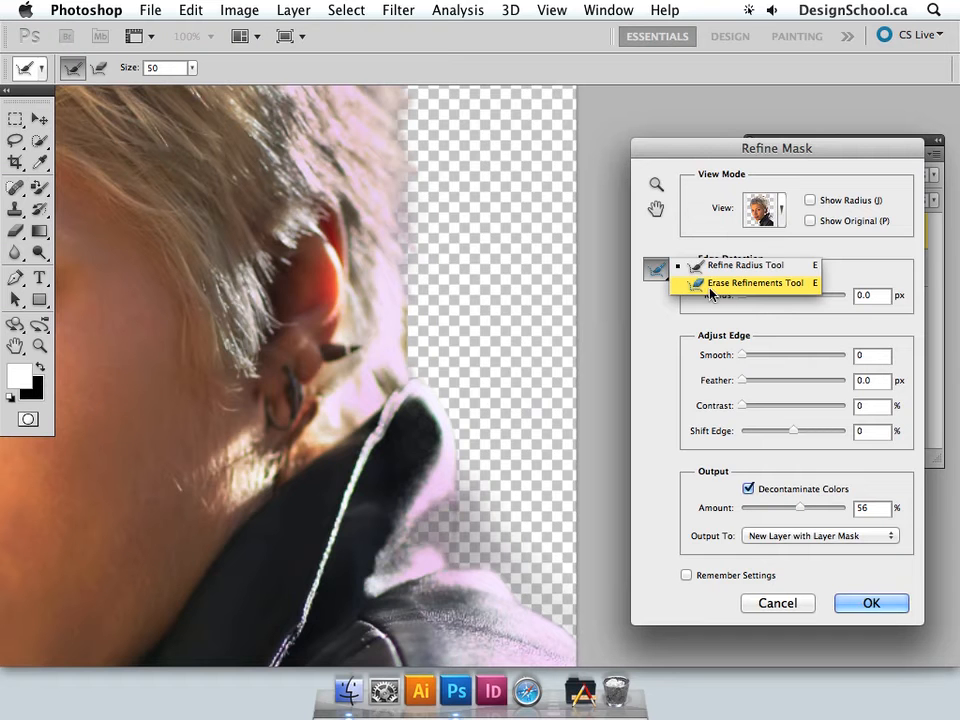
click(714, 284)
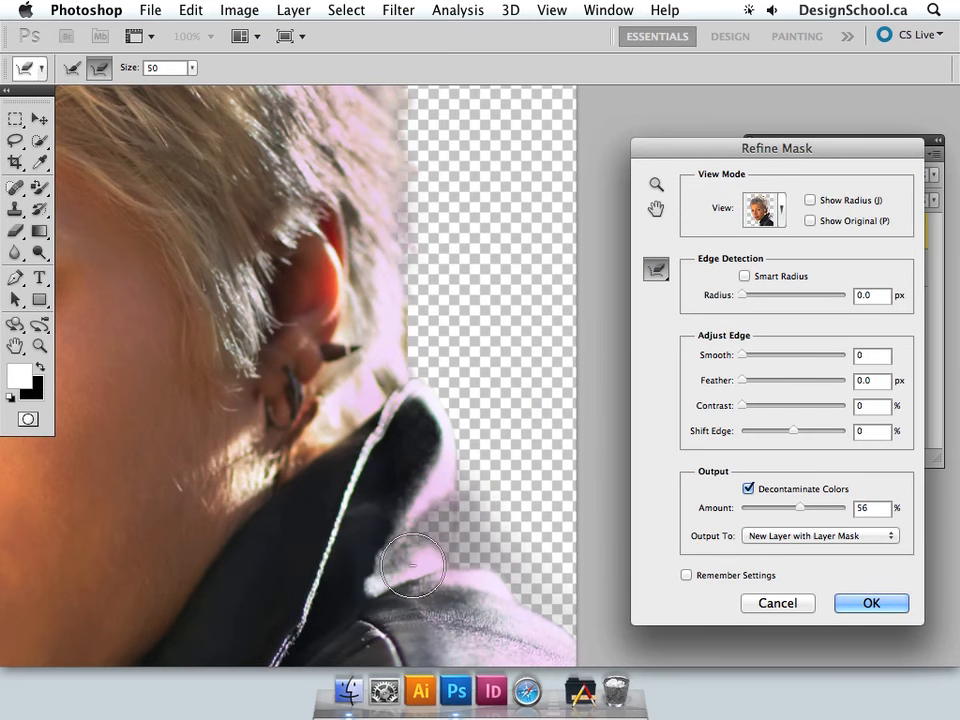
drag(420, 520, 398, 585)
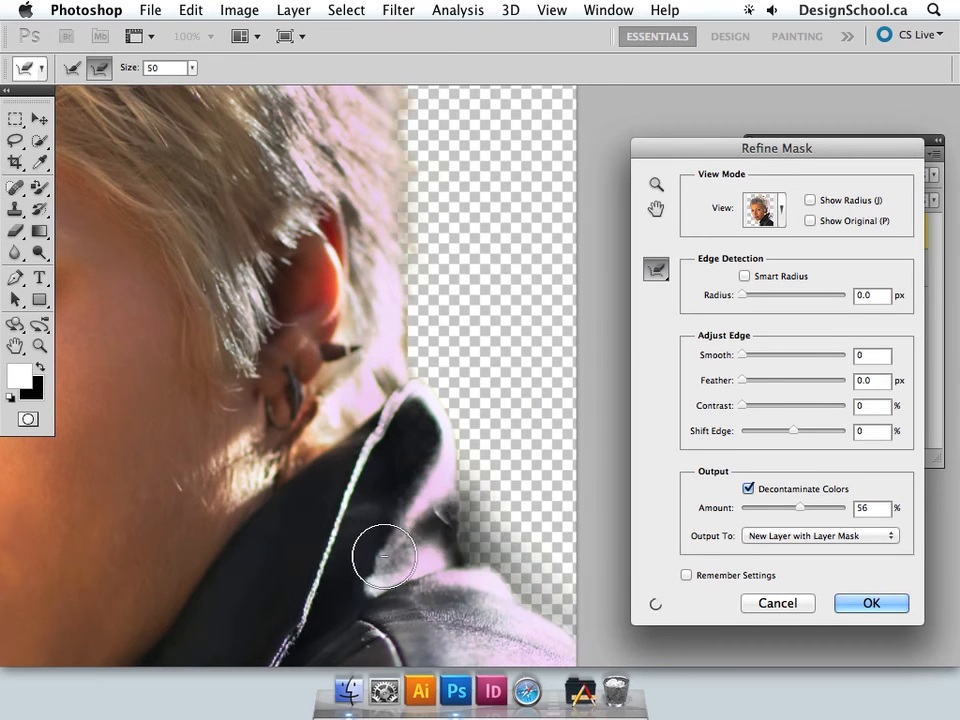
mouse_move(420, 522)
mouse_down()
mouse_move(445, 569)
mouse_move(485, 587)
mouse_move(452, 559)
mouse_move(434, 511)
mouse_move(412, 532)
mouse_up()
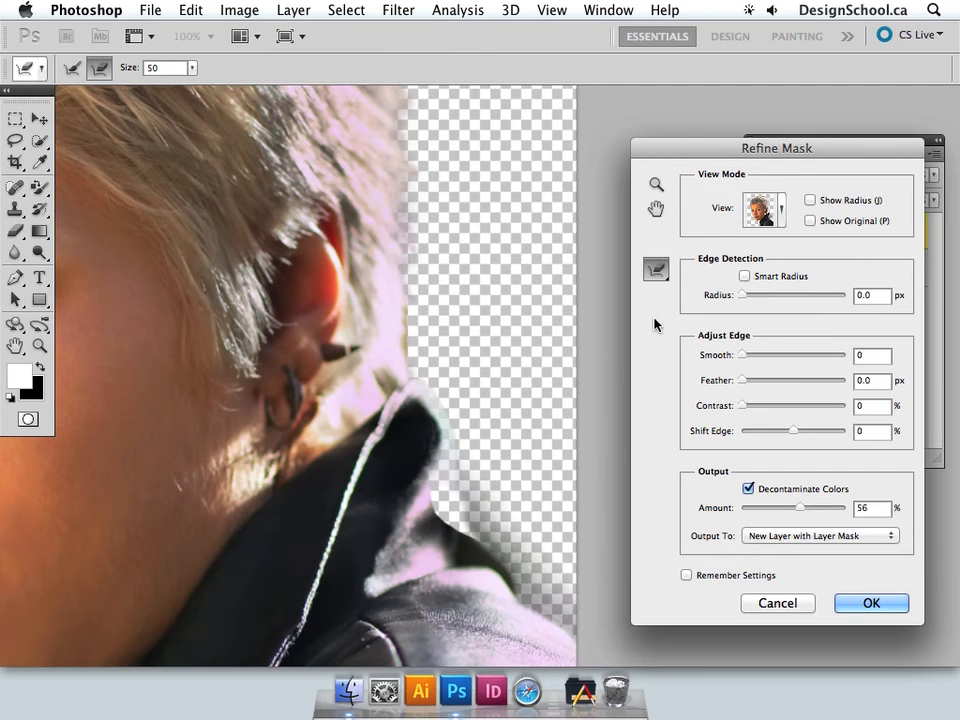
- Paint with the Refine Radius tool over the background showing behind the collar and along the jacket's shoulder edge
drag(658, 278, 705, 282)
click(461, 467)
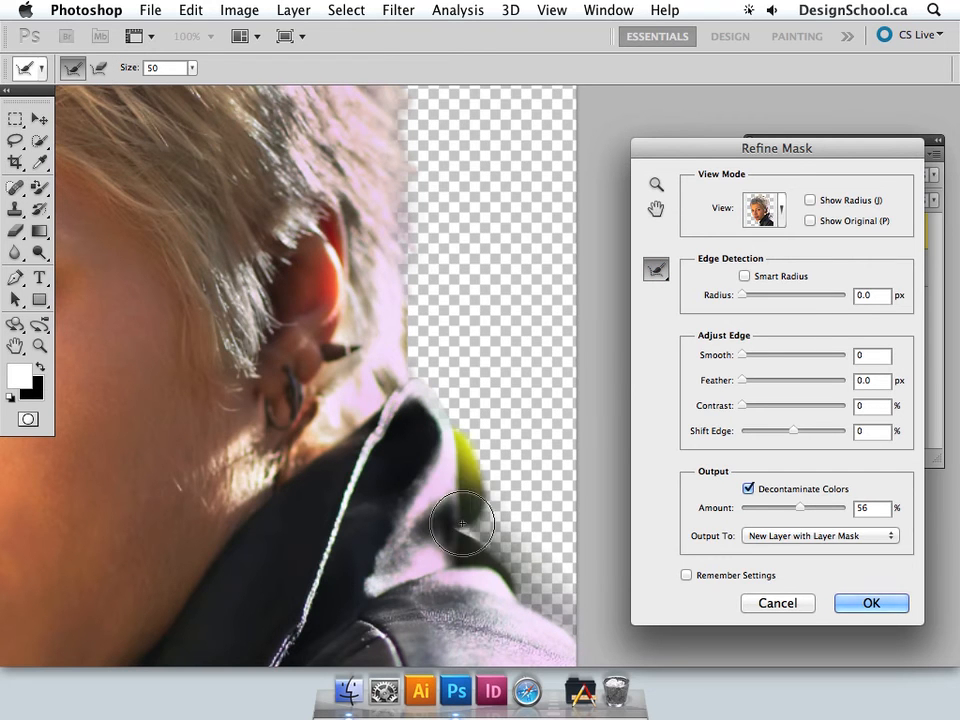
mouse_move(536, 601)
mouse_down()
mouse_move(525, 589)
mouse_move(544, 612)
mouse_up()
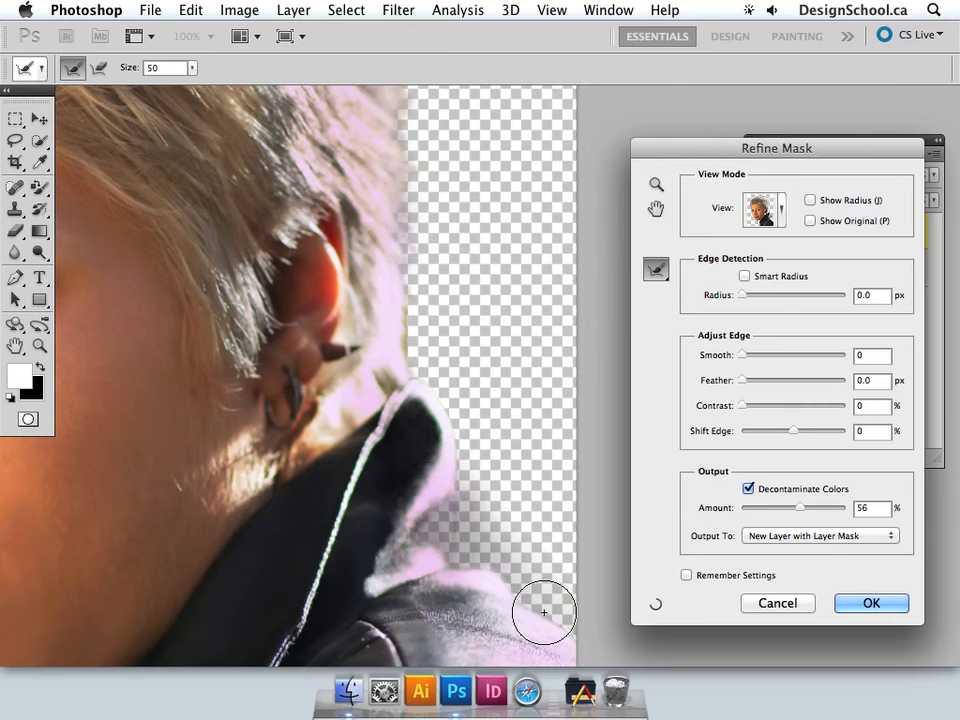
- Paint with the Refine Radius tool over the yellow-green background fringe around the chin and under the jaw
key(space)
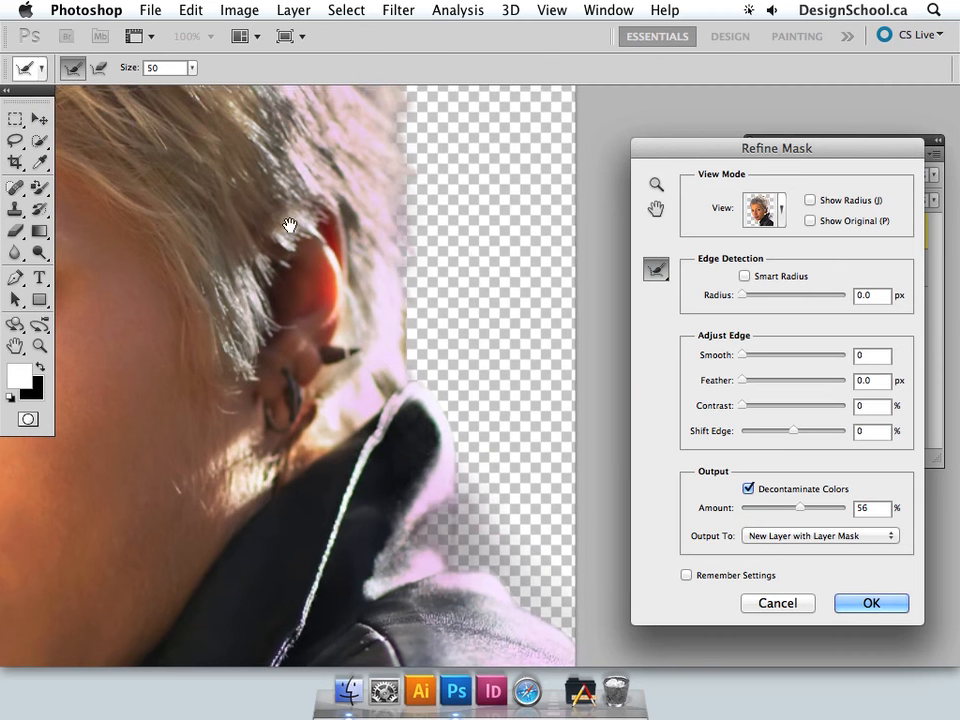
drag(291, 223, 320, 100)
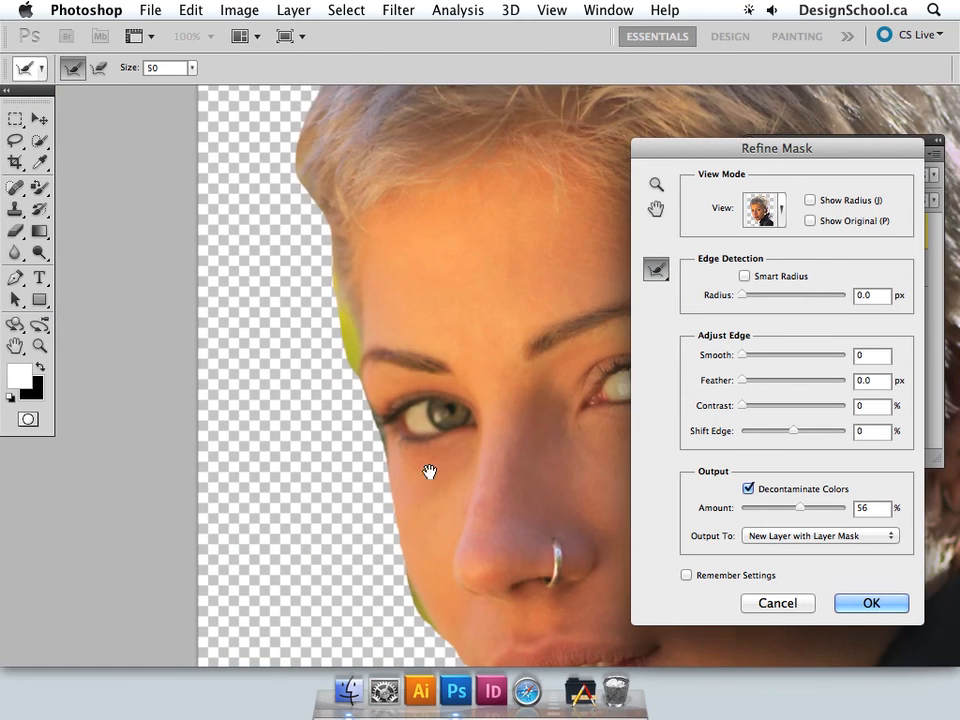
drag(429, 471, 248, 135)
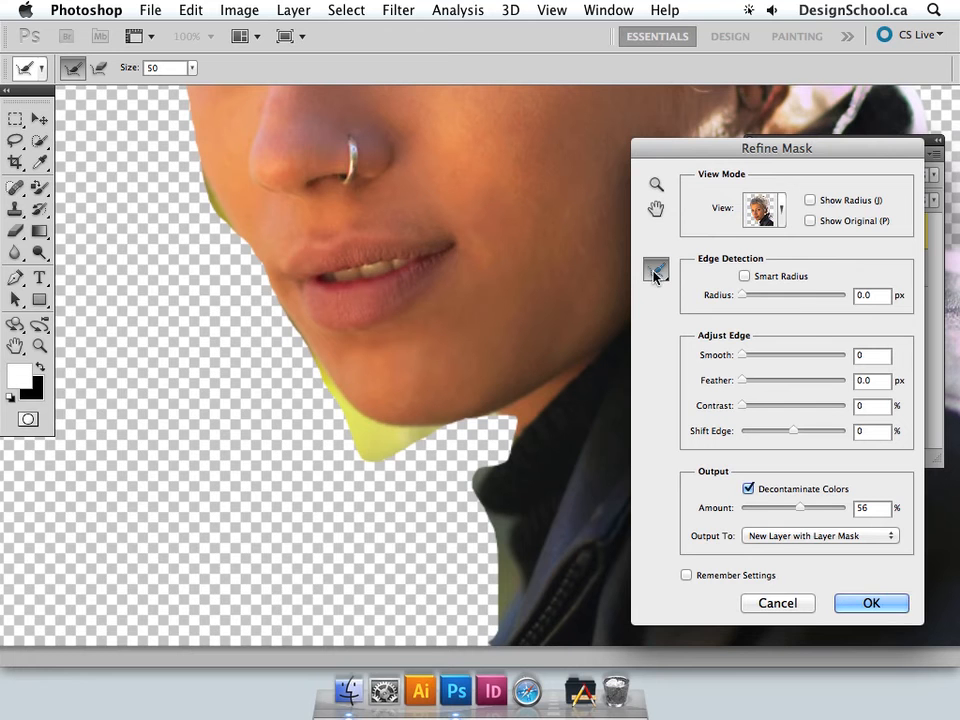
click(655, 273)
click(718, 268)
mouse_move(354, 381)
mouse_down()
mouse_move(325, 371)
mouse_move(358, 411)
mouse_move(410, 435)
mouse_move(358, 440)
mouse_move(498, 408)
mouse_move(389, 410)
mouse_move(385, 403)
mouse_move(476, 397)
mouse_move(417, 402)
mouse_move(351, 372)
mouse_move(334, 381)
mouse_move(411, 421)
mouse_up()
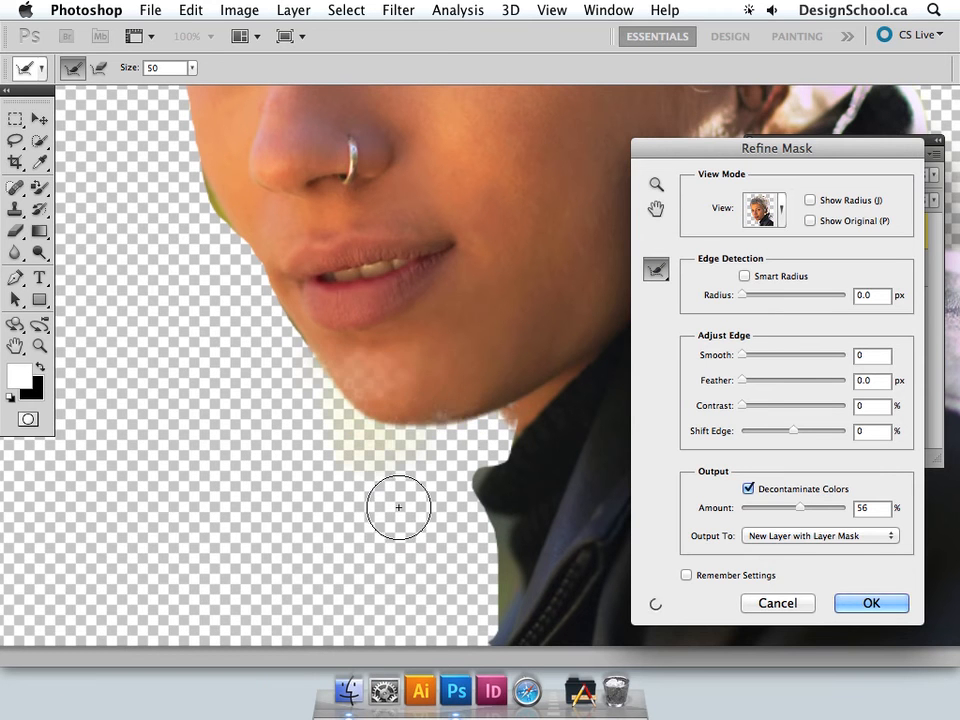
drag(461, 398, 383, 406)
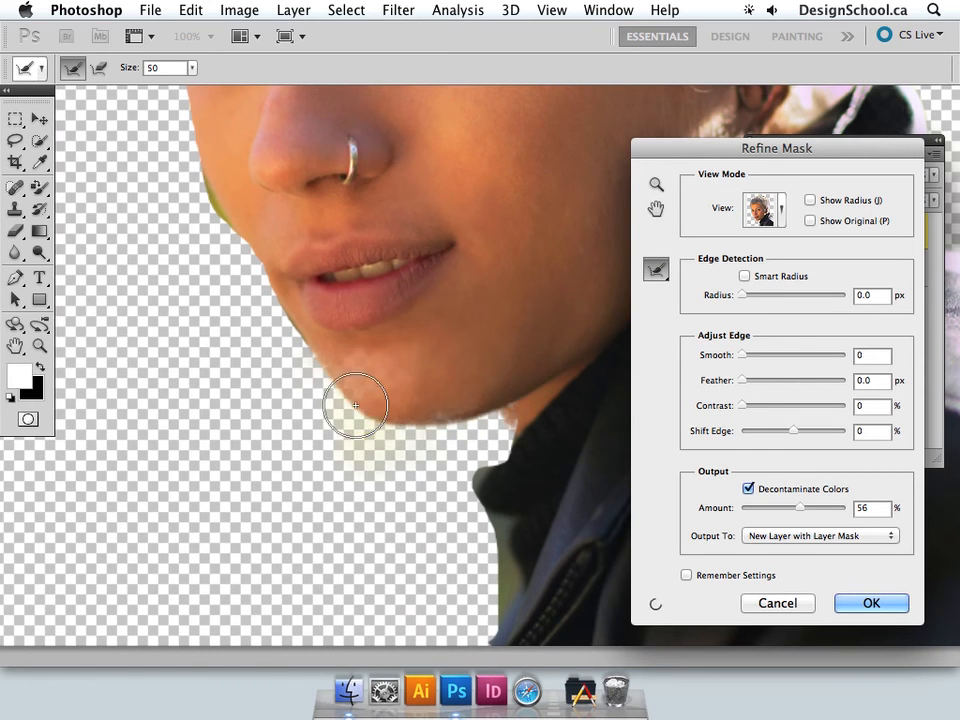
- Paint with the Refine Radius tool along the face outline from the cheek past the eye to the temple
drag(251, 336, 392, 546)
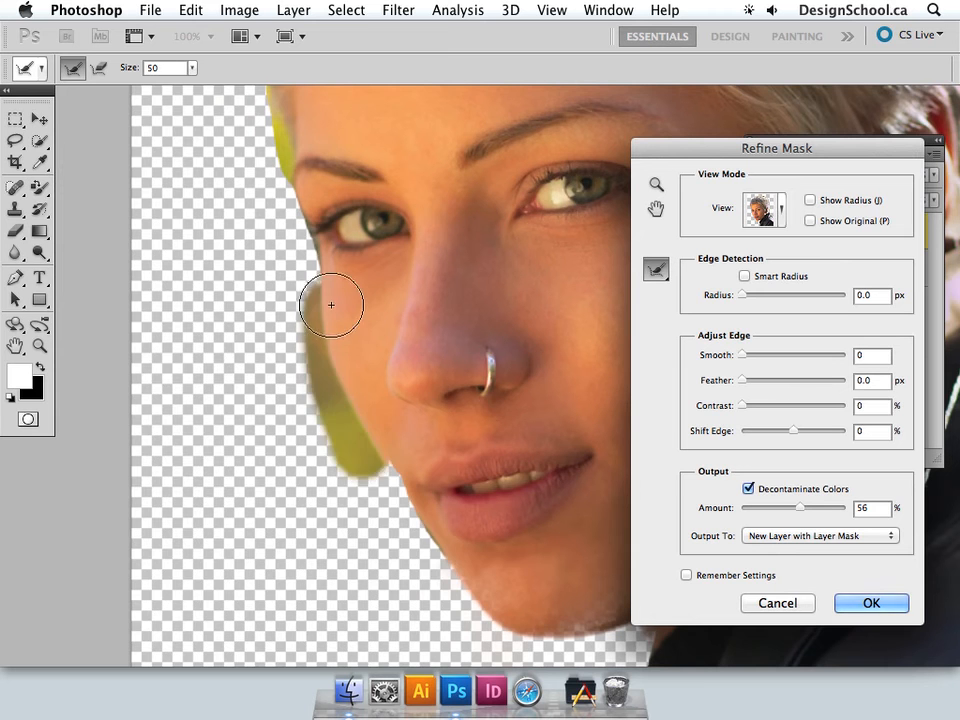
mouse_move(332, 302)
mouse_down()
mouse_move(354, 439)
mouse_move(376, 485)
mouse_move(467, 587)
mouse_move(505, 611)
mouse_move(560, 614)
mouse_up()
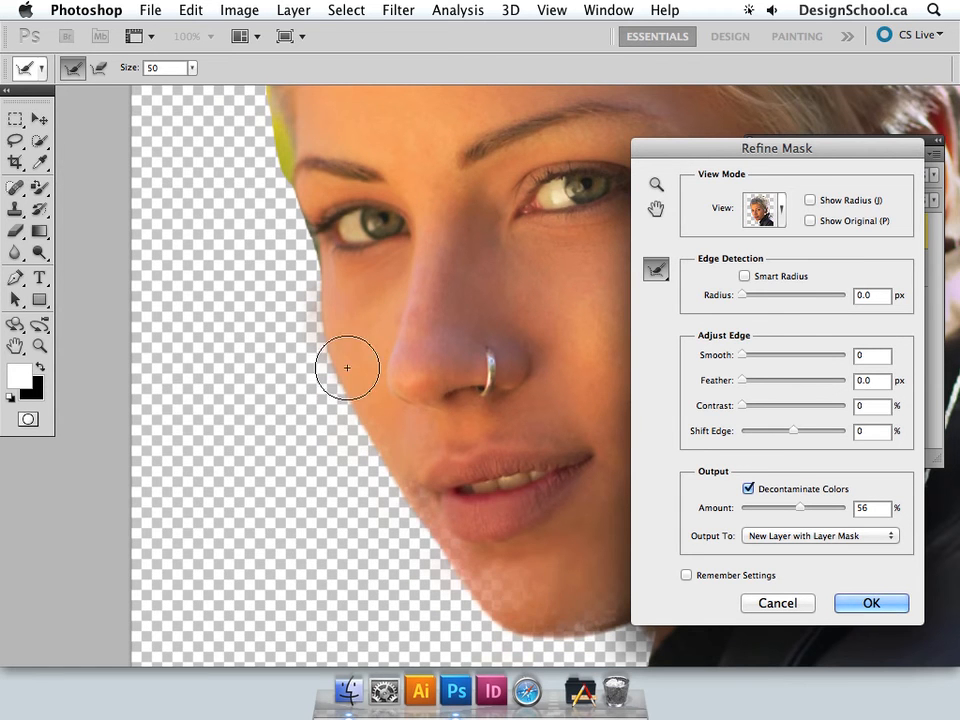
scroll(343, 369, up, 5)
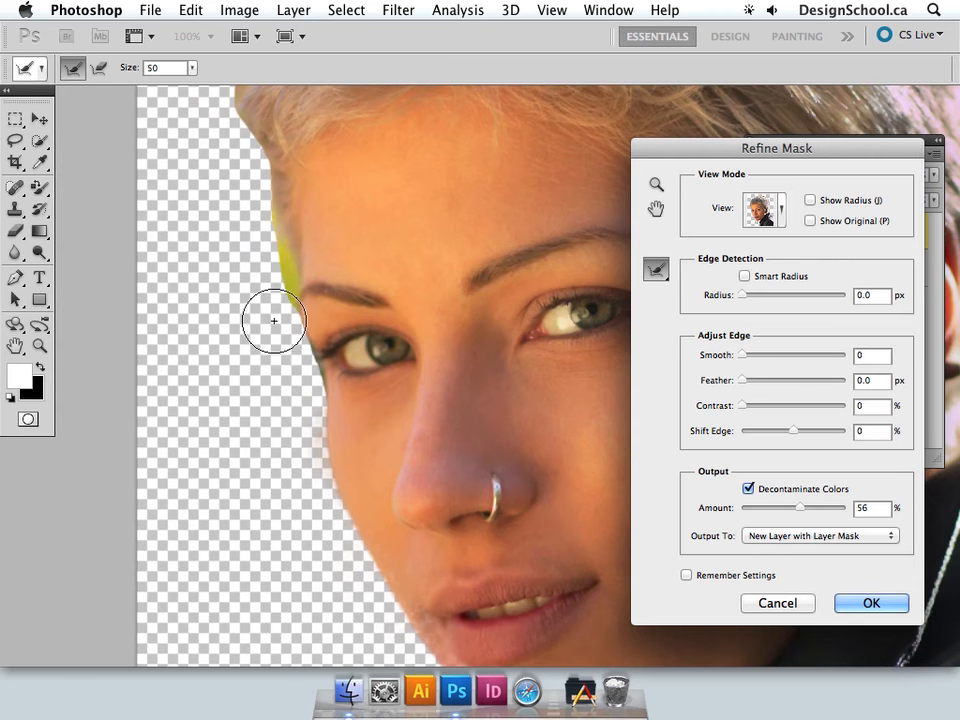
mouse_move(321, 455)
mouse_down()
mouse_move(353, 536)
mouse_move(321, 467)
mouse_move(285, 279)
mouse_up()
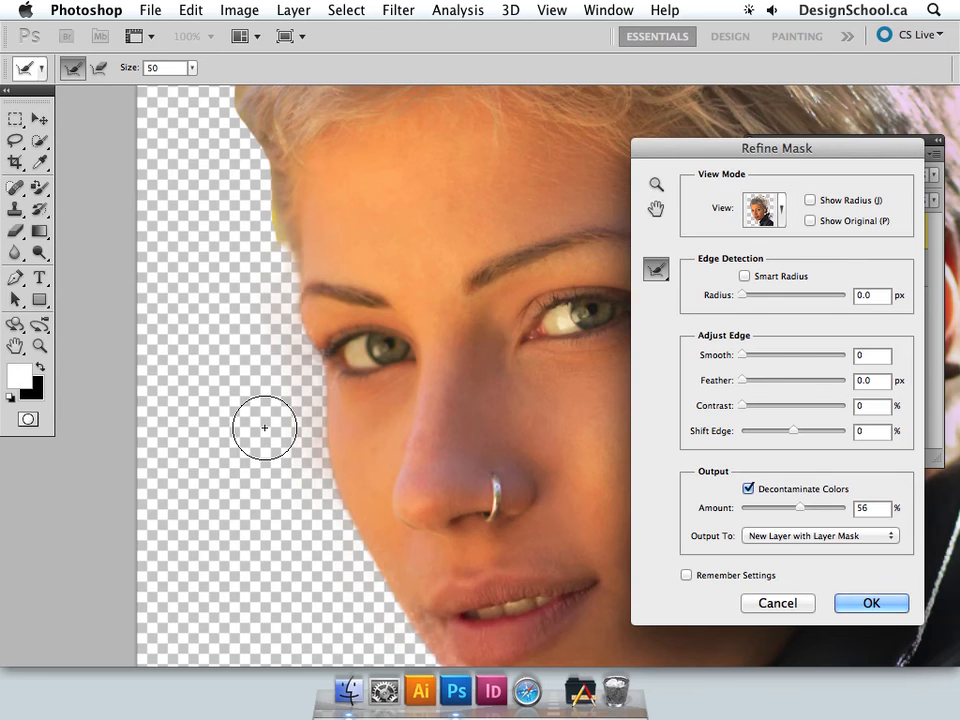
- Apply the mask refinement with its output set to New Layer with Layer Mask
key(super+0)
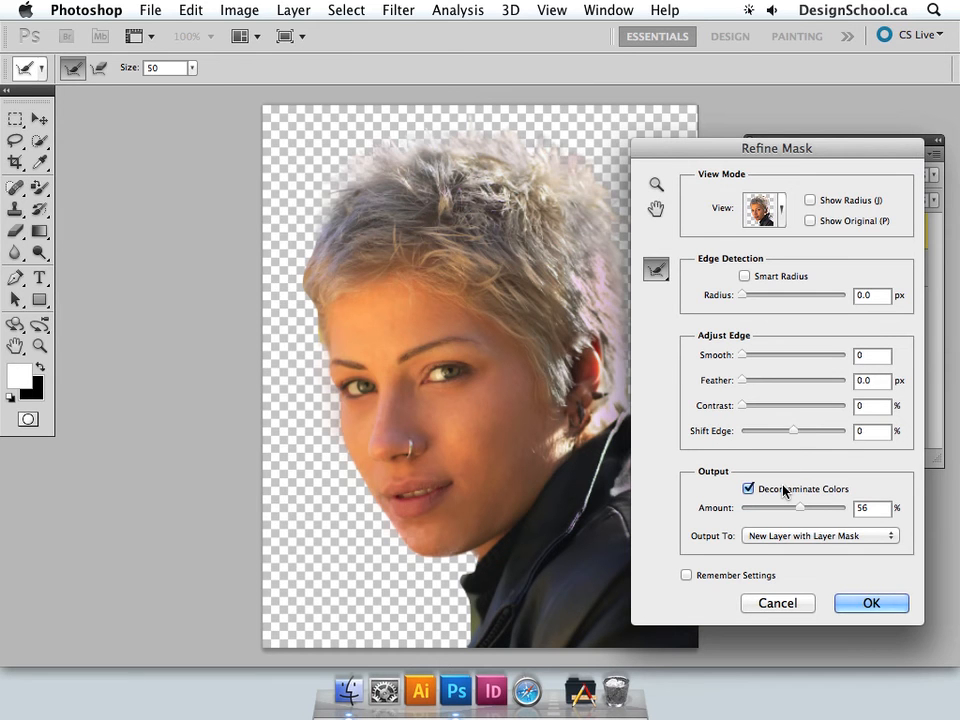
click(866, 602)
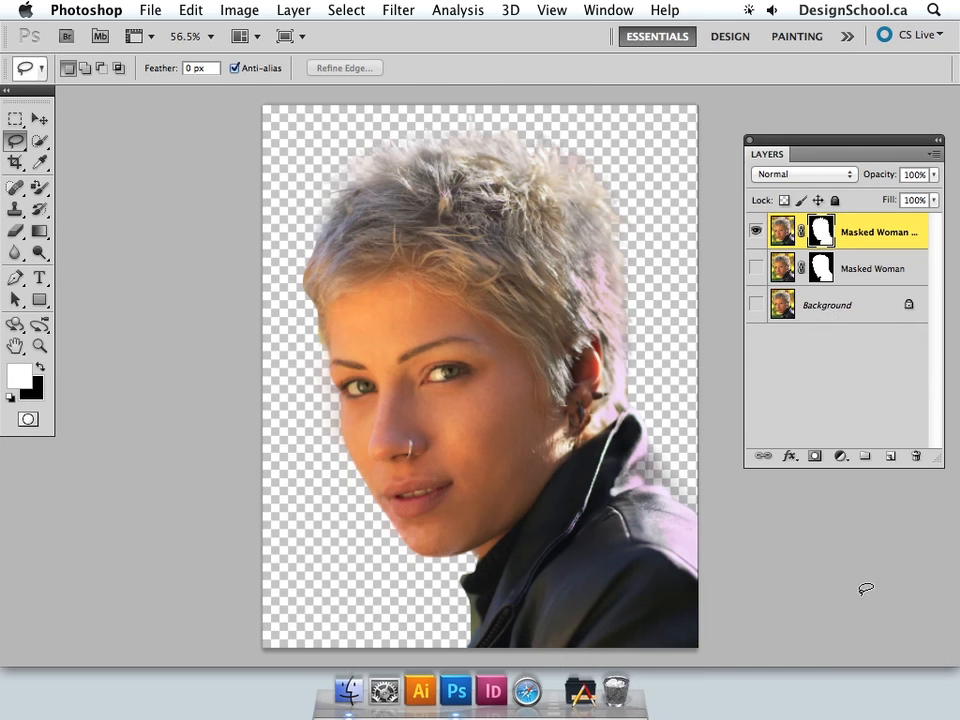
- Display the new top layer's mask on its own in the canvas, enlarged at the hair edge above the forehead
alt+click(824, 236)
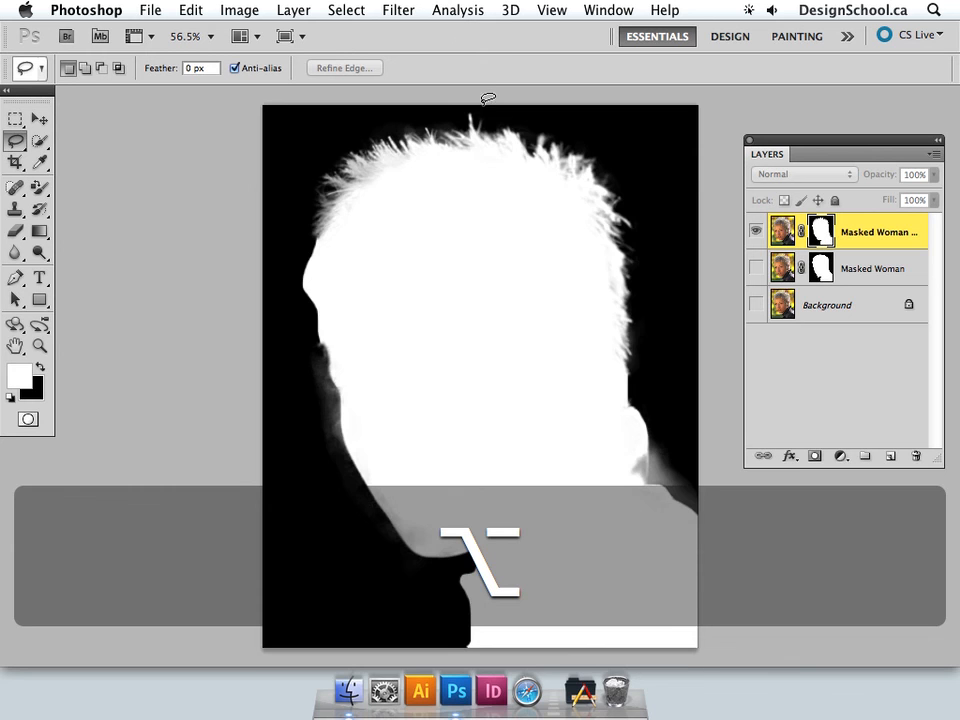
key(super+space)
drag(454, 204, 570, 191)
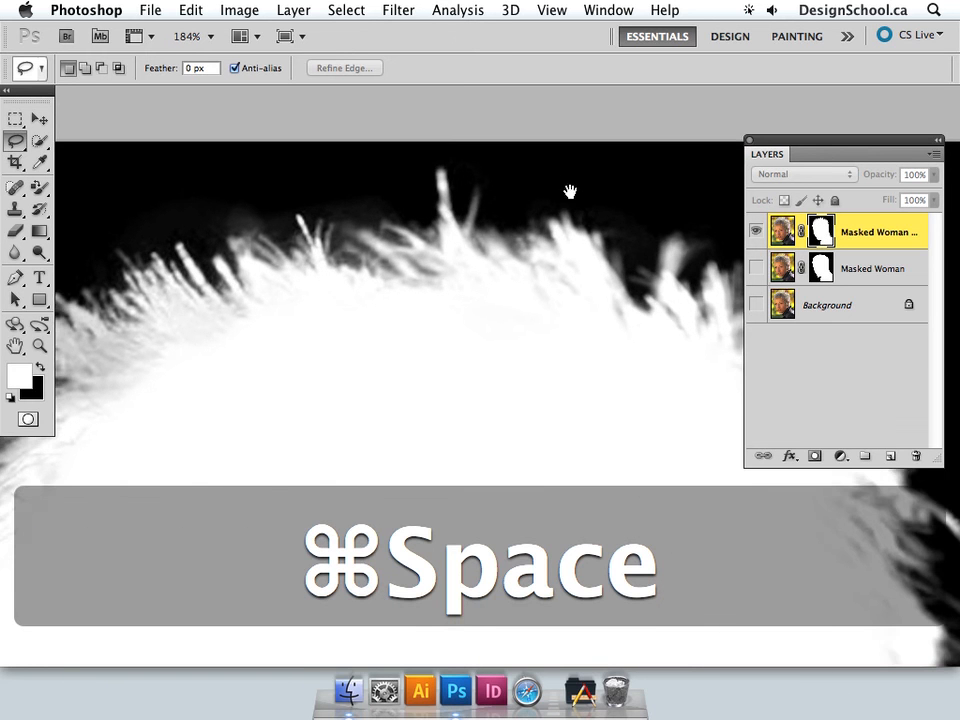
mouse_move(265, 370)
mouse_down()
mouse_move(369, 285)
mouse_move(390, 240)
mouse_move(559, 348)
mouse_move(154, 118)
mouse_up()
drag(600, 460, 268, 231)
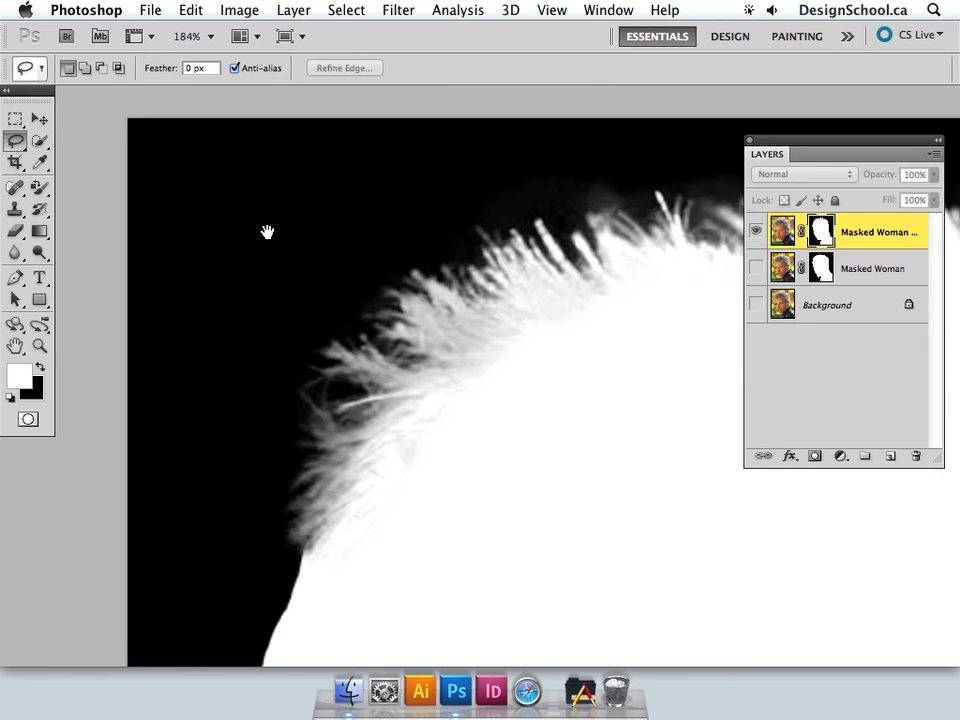
mouse_move(640, 470)
mouse_down()
mouse_move(467, 319)
mouse_move(469, 330)
mouse_up()
- Paint the grey areas just inside the hair edge of the mask white using a 45 px Brush with 0% hardness
key(b)
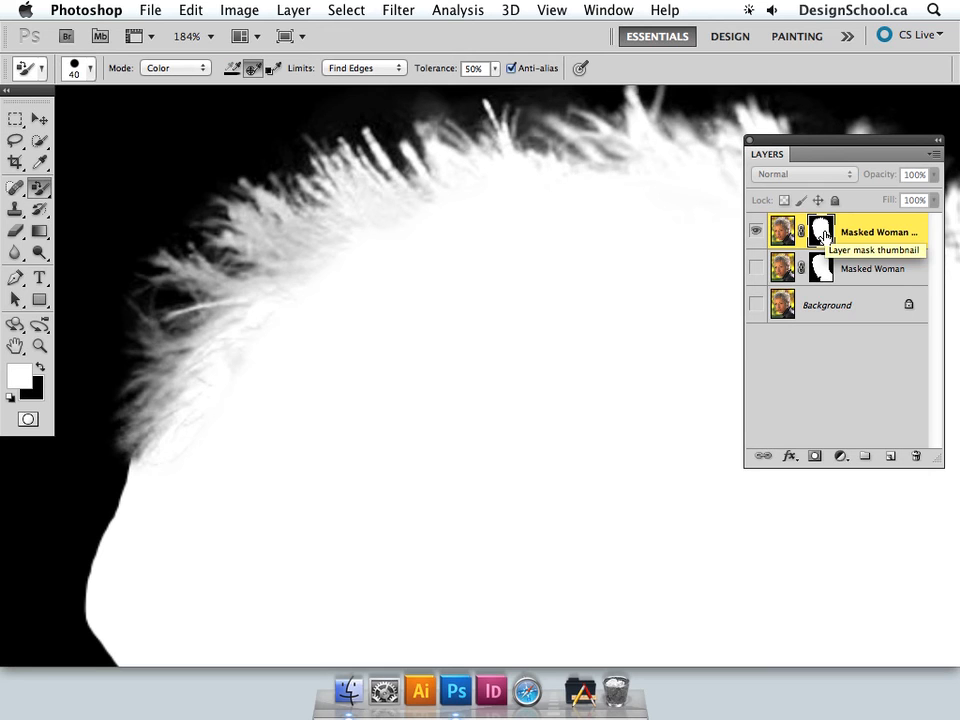
click(41, 188)
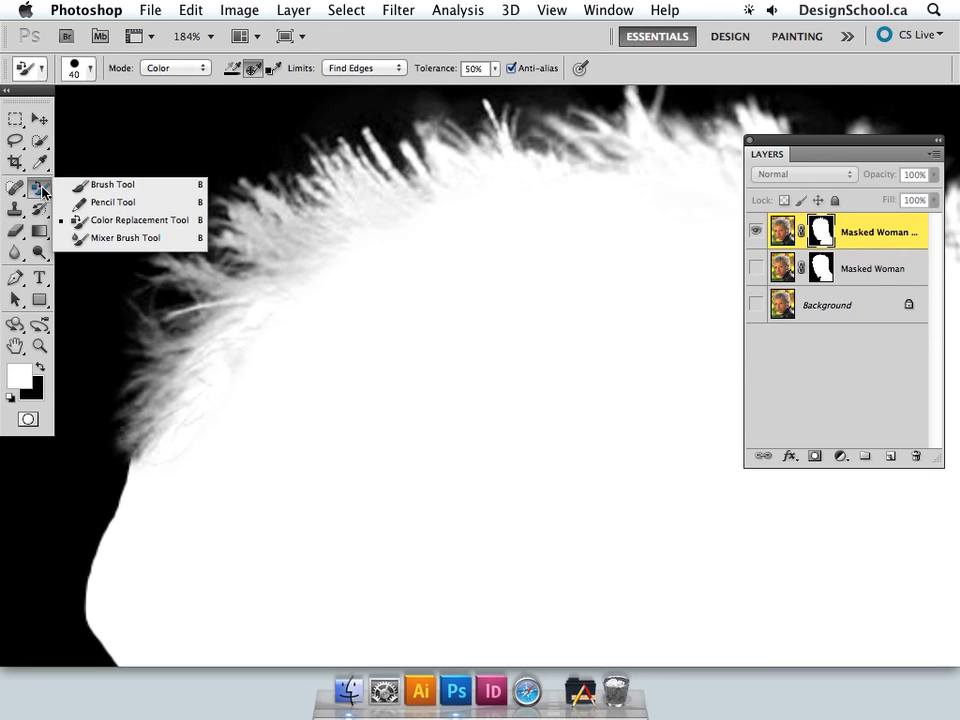
click(112, 186)
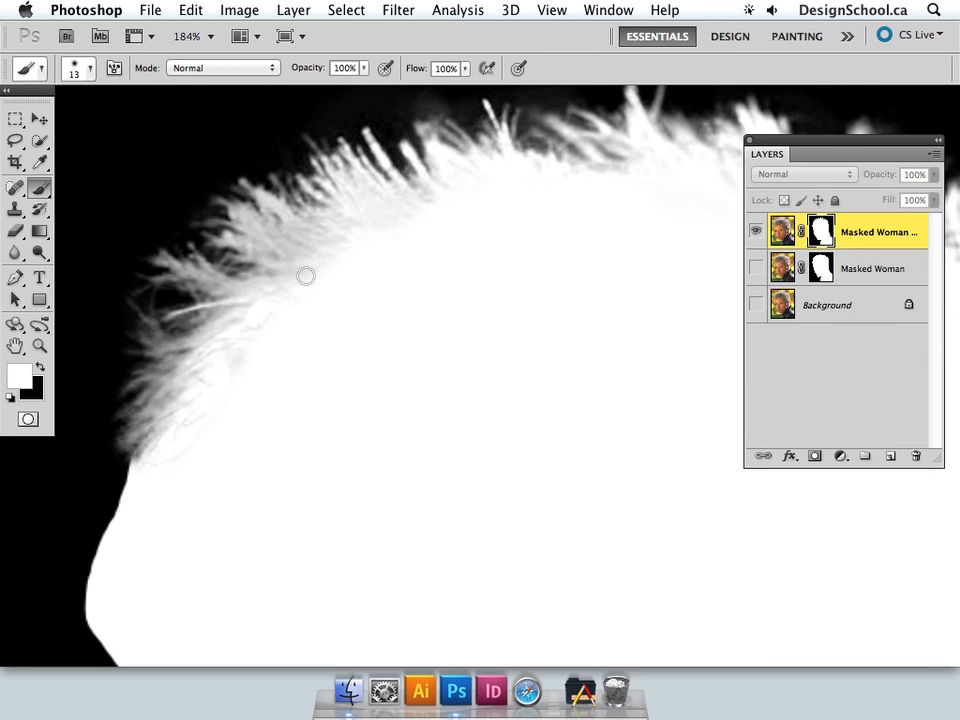
key(bracketright)
right_click(464, 364)
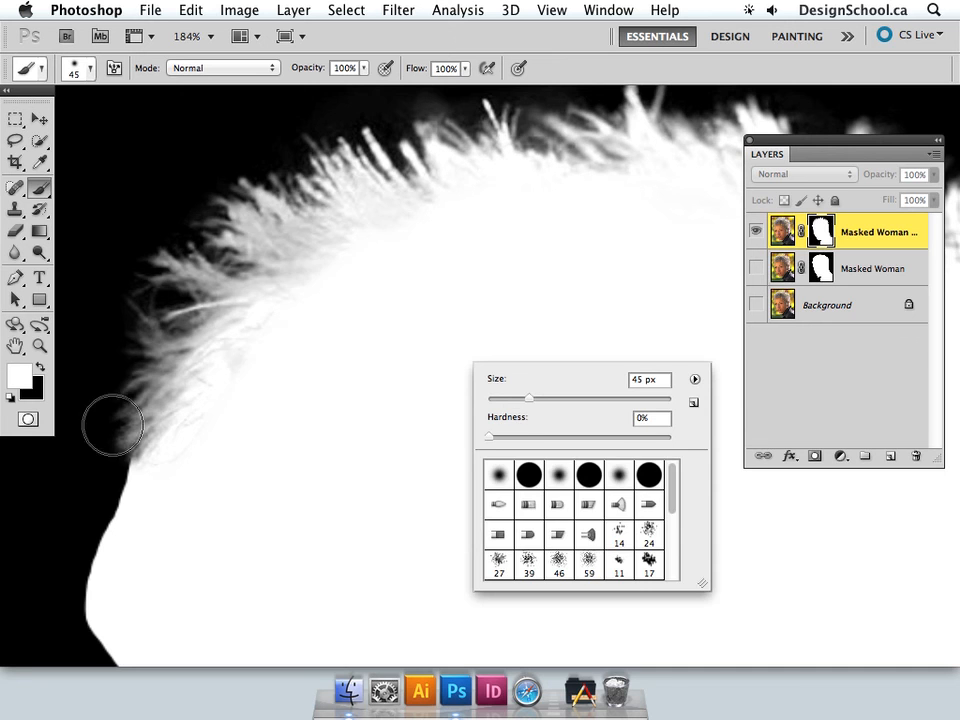
click(317, 355)
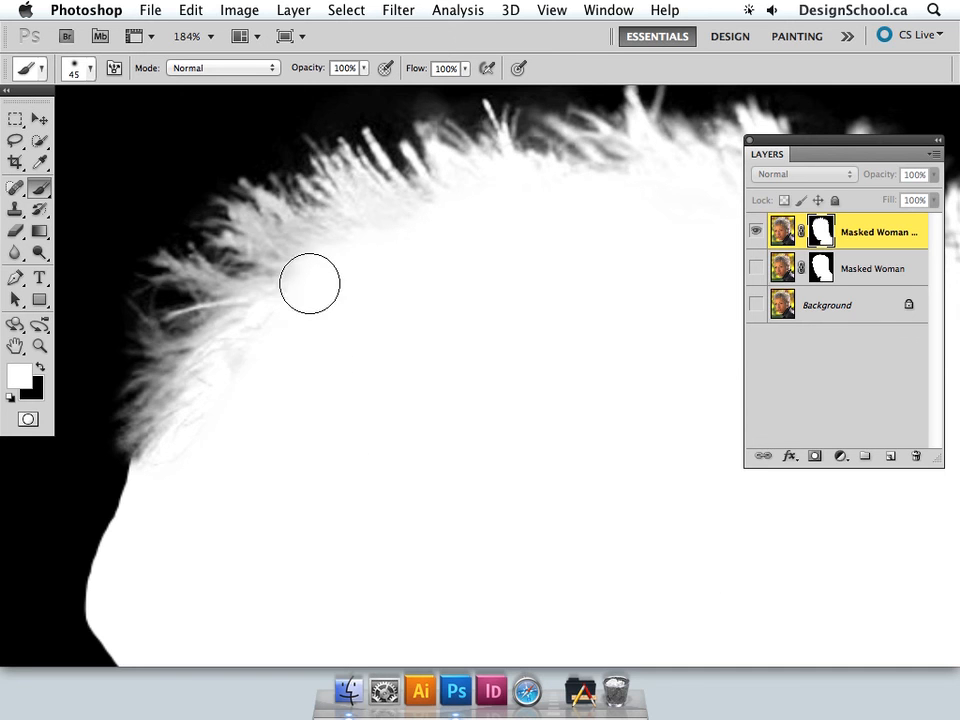
mouse_move(309, 283)
mouse_down()
mouse_move(272, 317)
mouse_move(258, 348)
mouse_up()
mouse_move(210, 411)
mouse_down()
mouse_move(183, 482)
mouse_move(200, 421)
mouse_move(173, 462)
mouse_move(187, 420)
mouse_move(310, 279)
mouse_move(373, 237)
mouse_move(464, 238)
mouse_up()
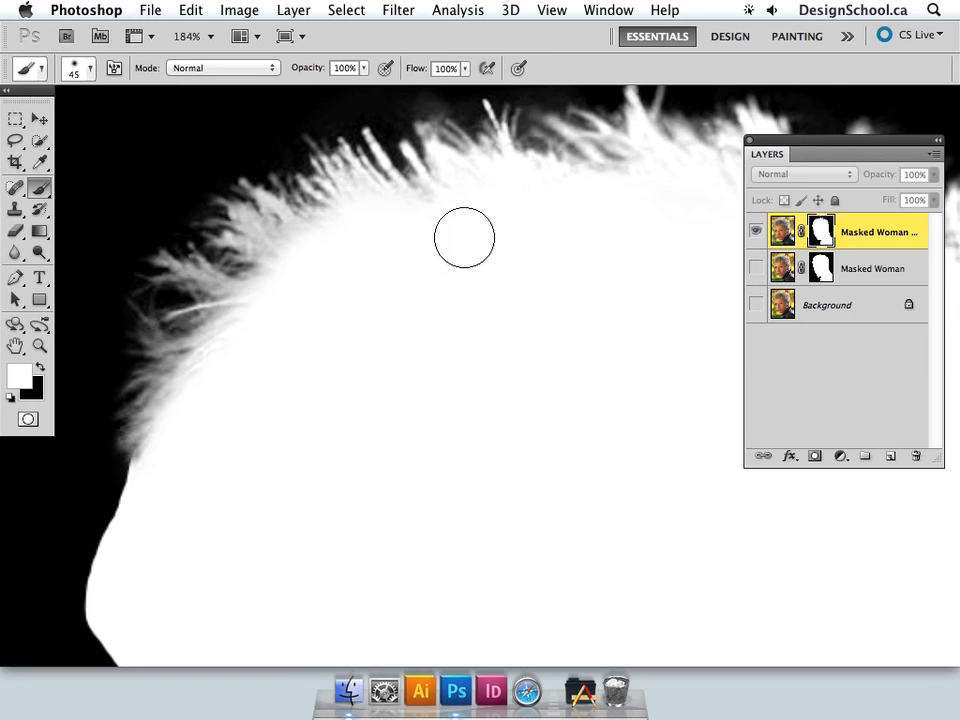
- Paint black with a harder 45 px Brush over the grey haze outside the collar and shoulder edge in the mask
key(space)
drag(537, 344, 268, 289)
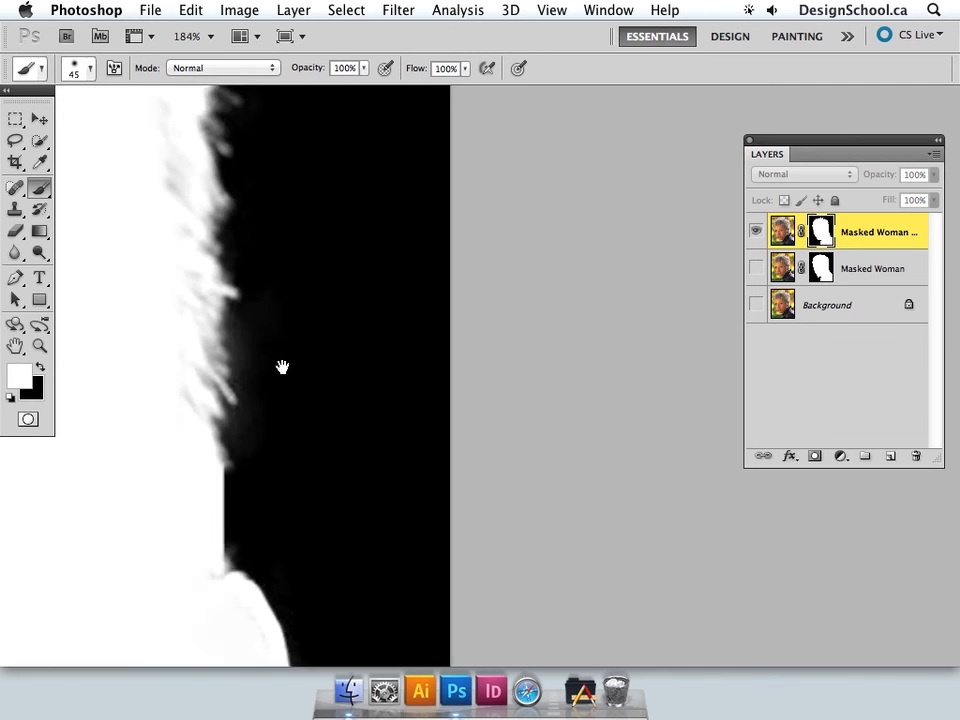
drag(283, 368, 381, 75)
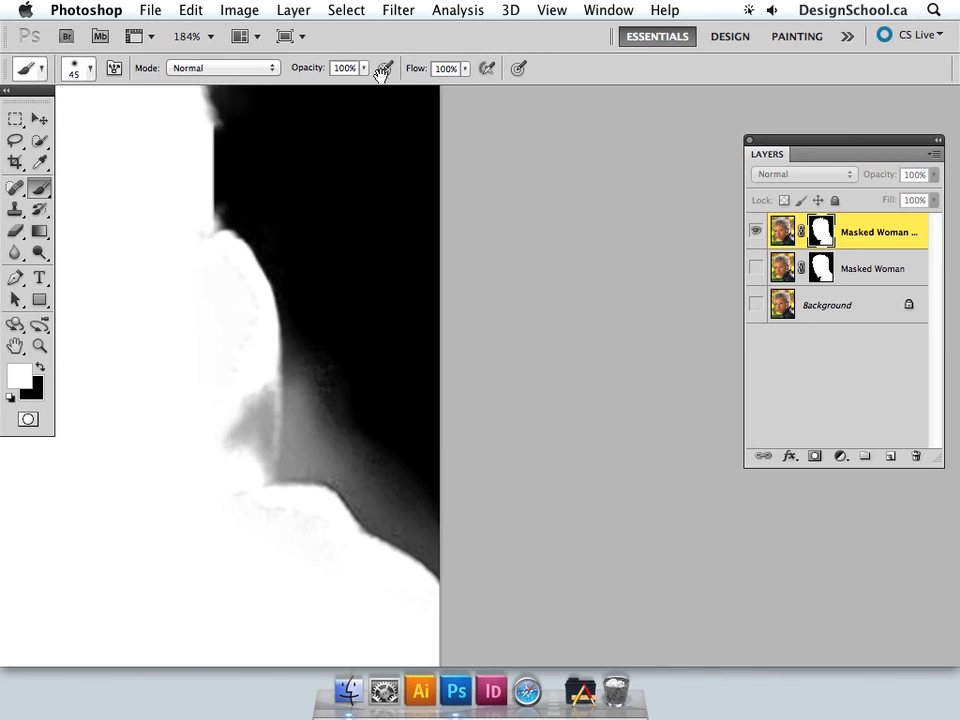
mouse_move(389, 343)
mouse_down()
mouse_move(433, 376)
mouse_move(449, 401)
mouse_move(391, 344)
mouse_up()
right_click(393, 346)
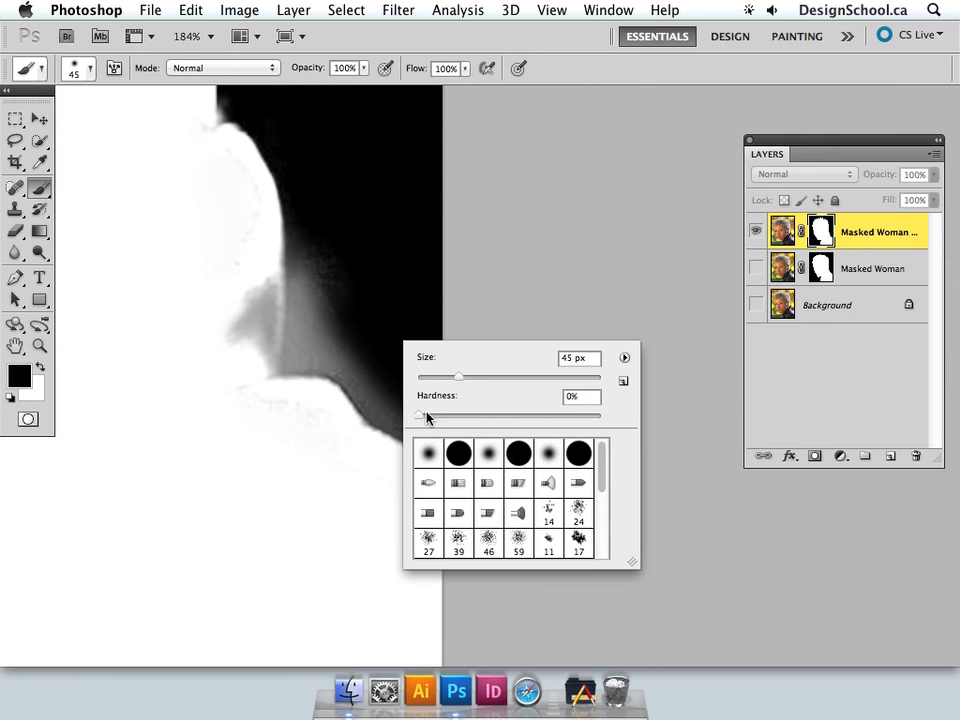
drag(538, 416, 552, 416)
key(Return)
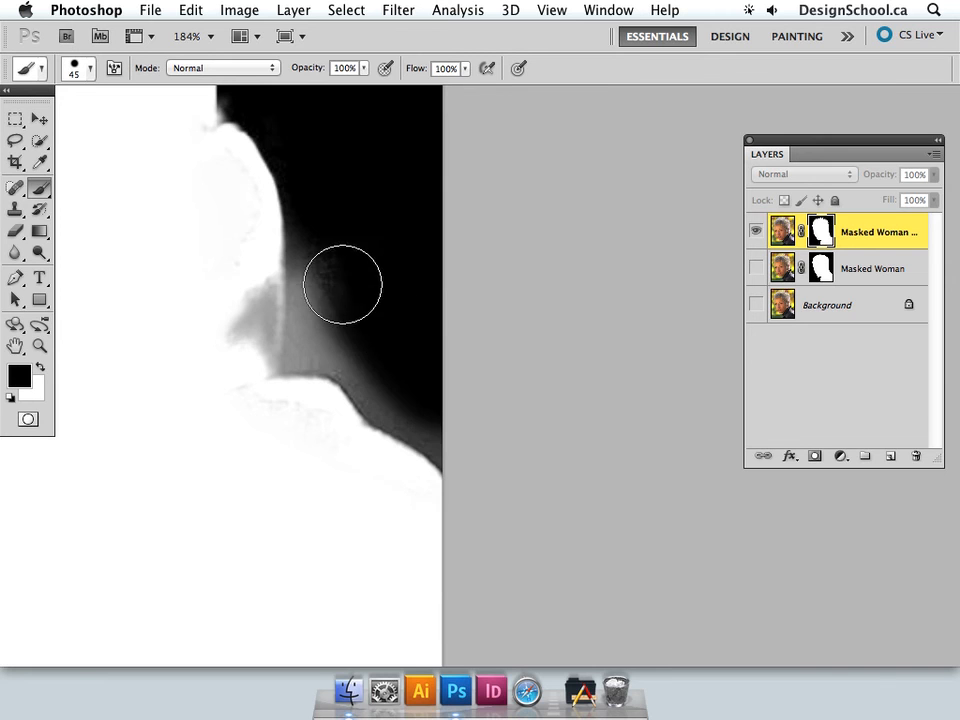
drag(341, 285, 389, 374)
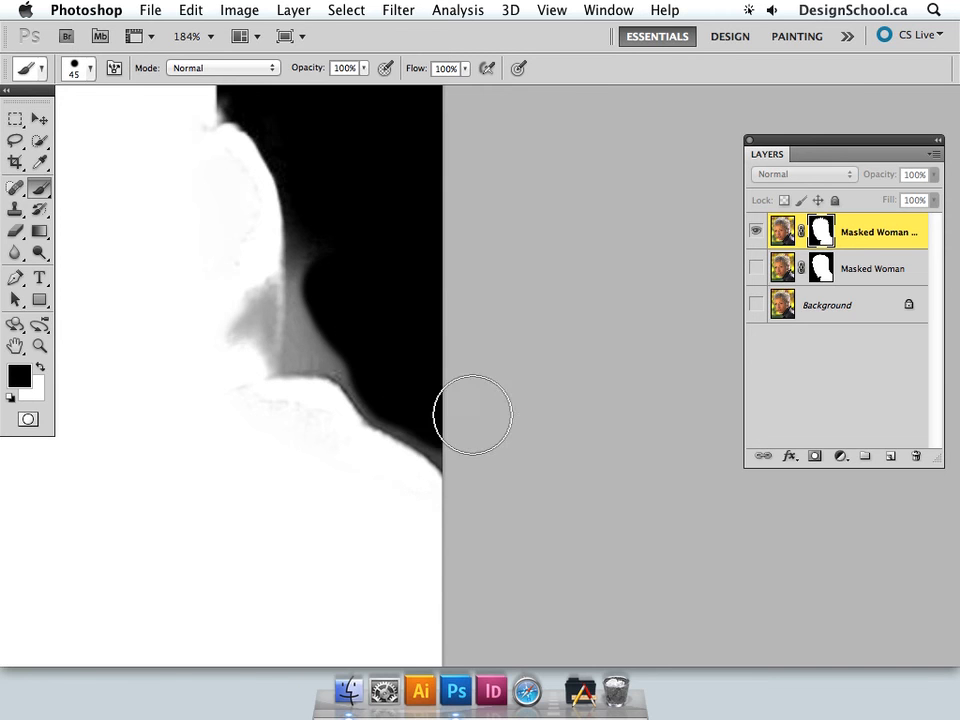
- Return from the mask view to the whole masked image, making the top layer's image active
key(super+0)
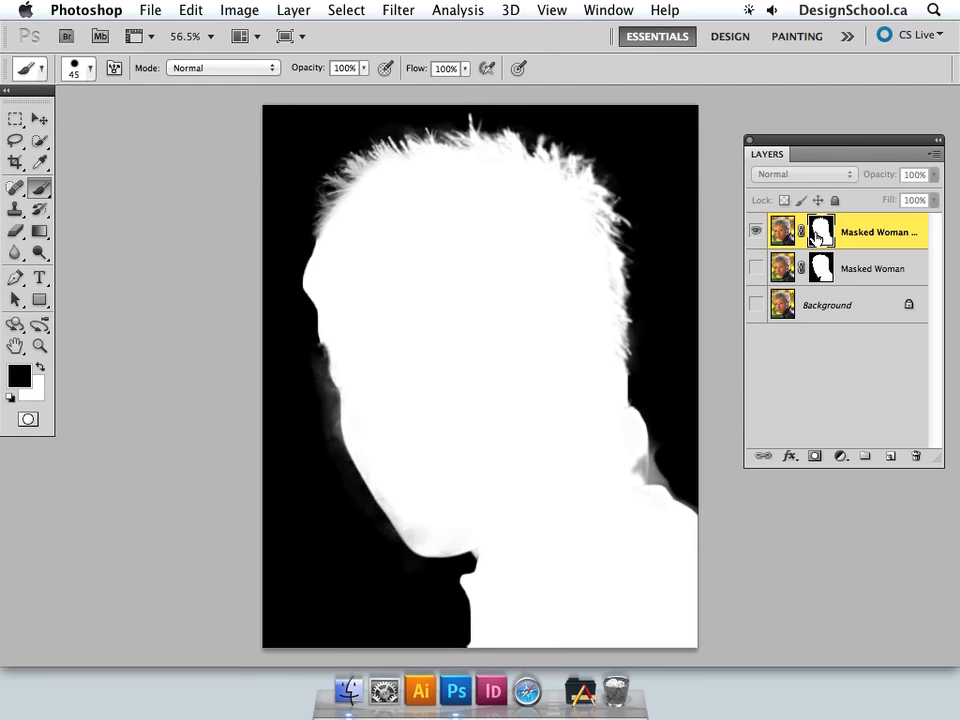
click(783, 233)
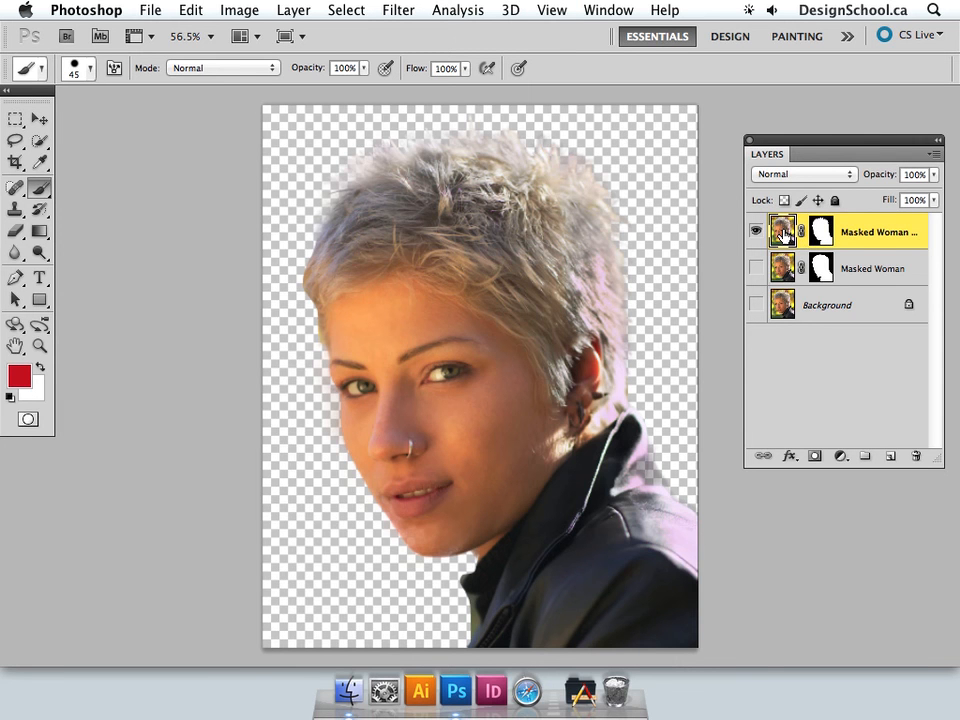